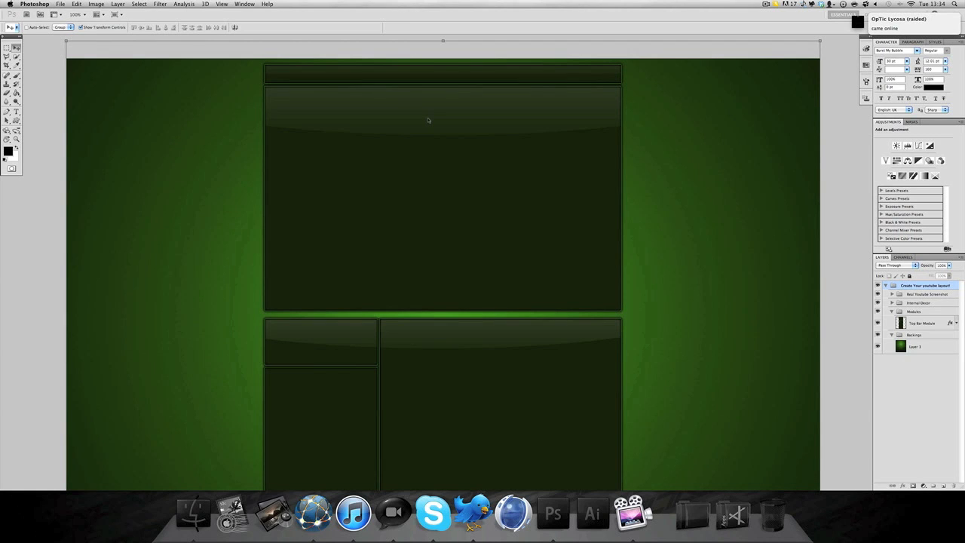
pyautogui.hscroll(1, 427, 120)
pyautogui.scroll(-1, 425, 119)
pyautogui.hscroll(-1, 425, 118)
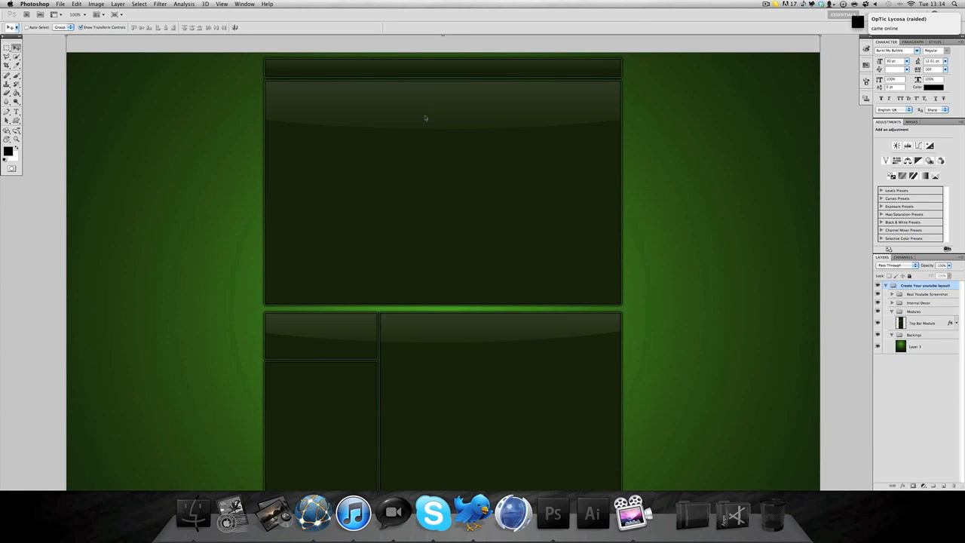
pyautogui.scroll(2, 425, 119)
pyautogui.scroll(-2, 424, 116)
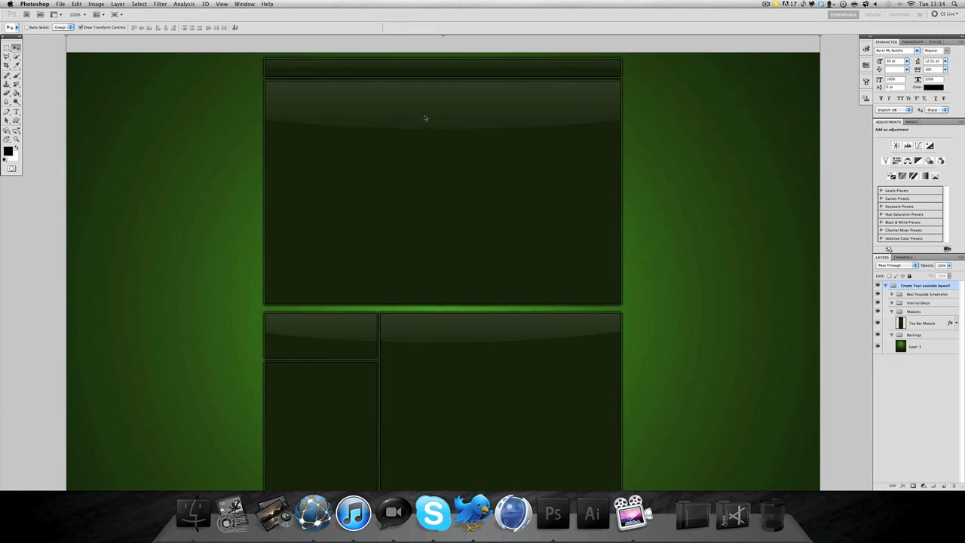
pyautogui.click(930, 346)
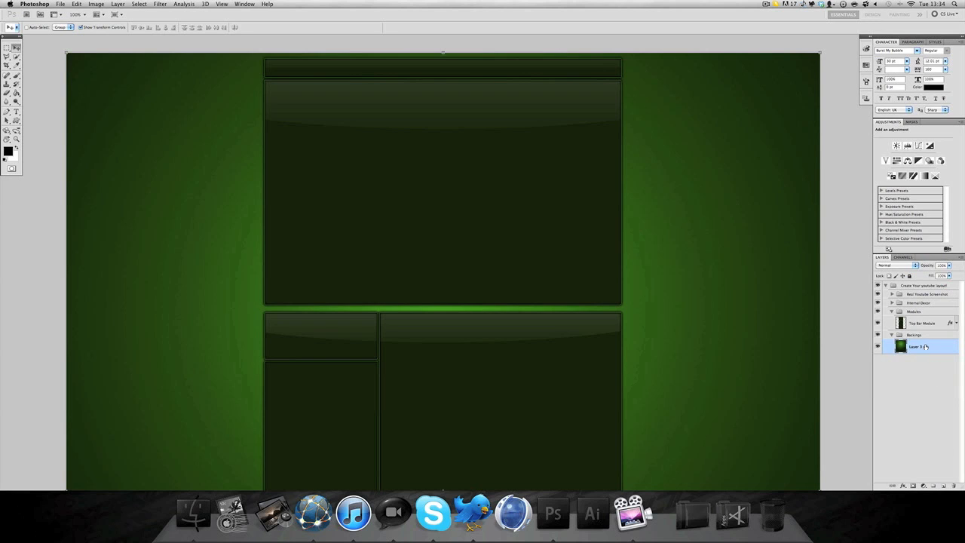
pyautogui.moveTo(744, 285); pyautogui.dragTo(833, 322)
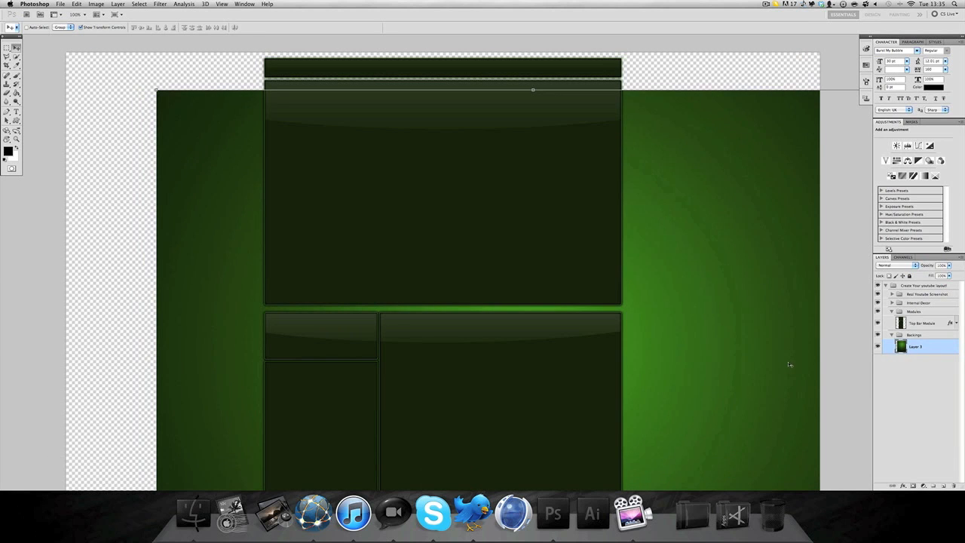
pyautogui.press('super+z')
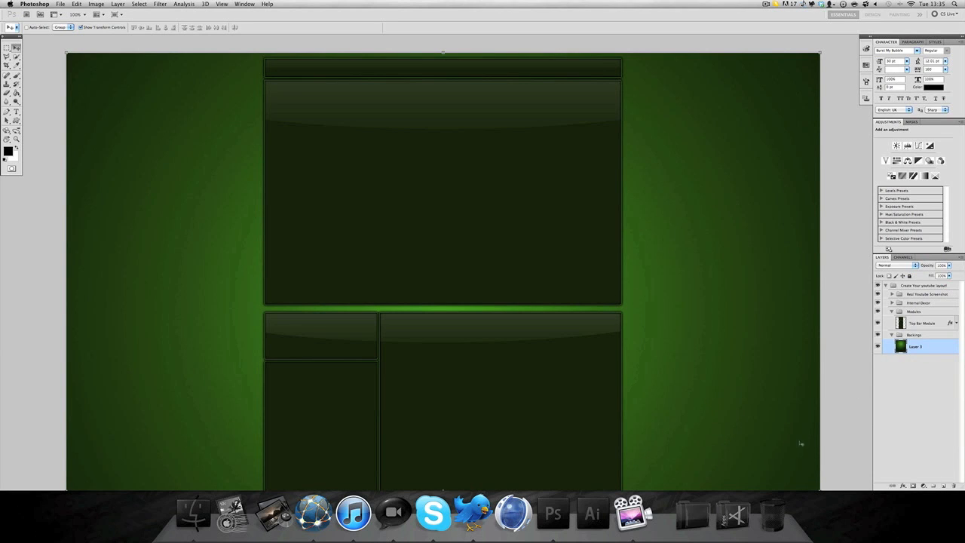
# Step: On a new layer above the green background, draw a white rectangle shape slightly wider than the module panels and spanning the full canvas height
pyautogui.click(944, 486)
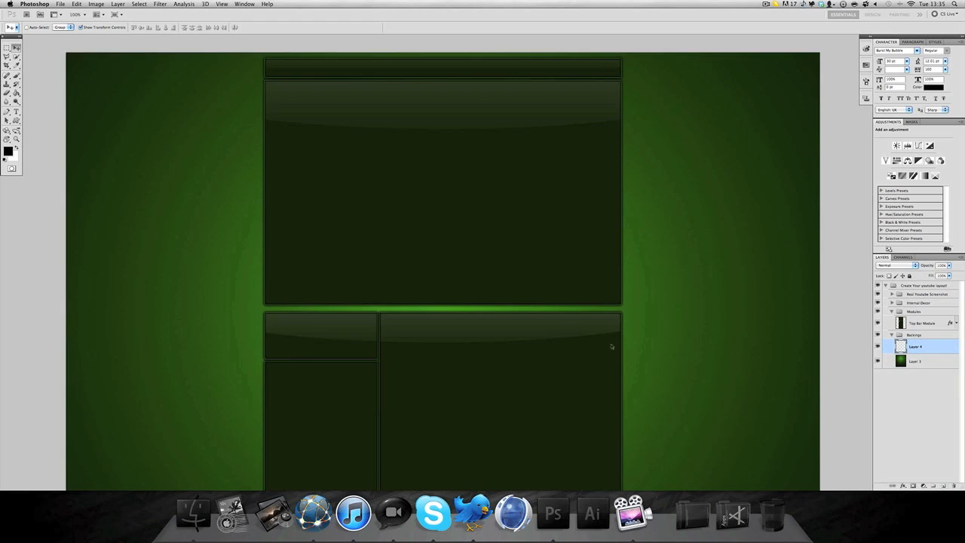
pyautogui.click(16, 120)
pyautogui.moveTo(16, 121); pyautogui.dragTo(45, 120)
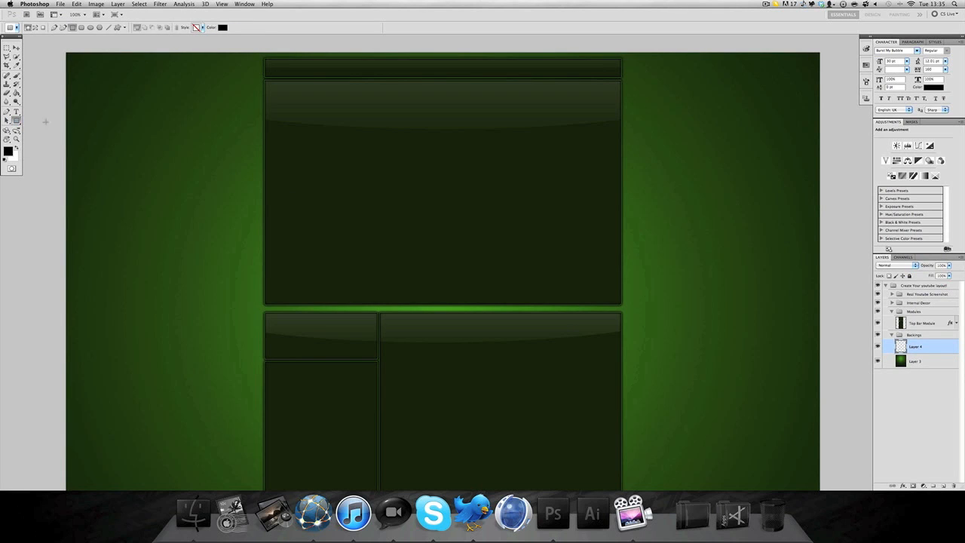
pyautogui.click(18, 148)
pyautogui.moveTo(260, 50); pyautogui.dragTo(625, 415)
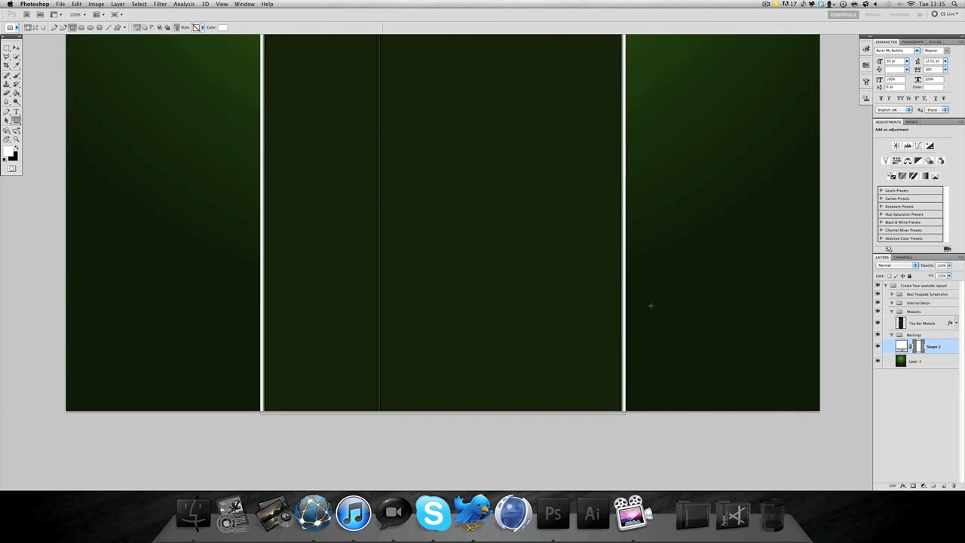
pyautogui.scroll(5, 648, 304)
pyautogui.scroll(10, 652, 271)
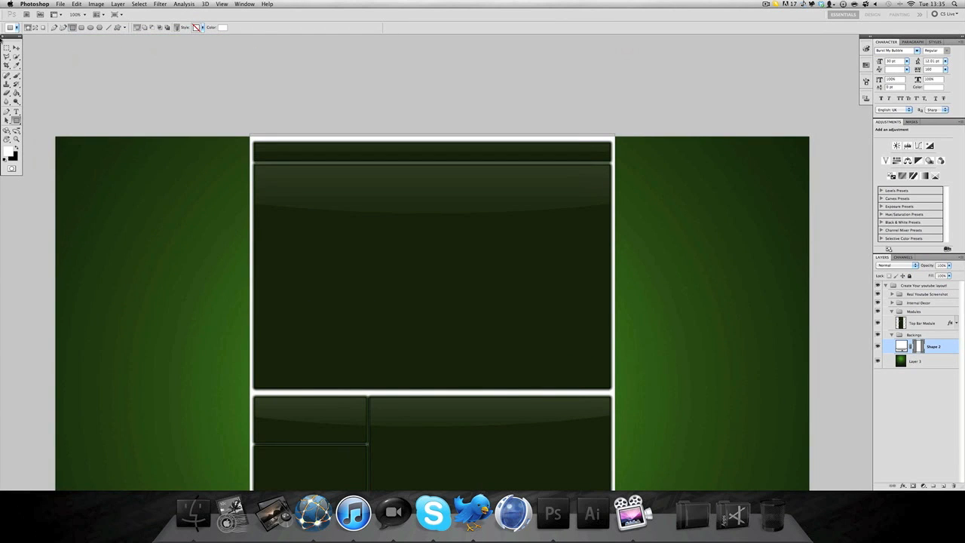
# Step: Change the rectangle's fill colour to dark green #123100
pyautogui.doubleClick(900, 346)
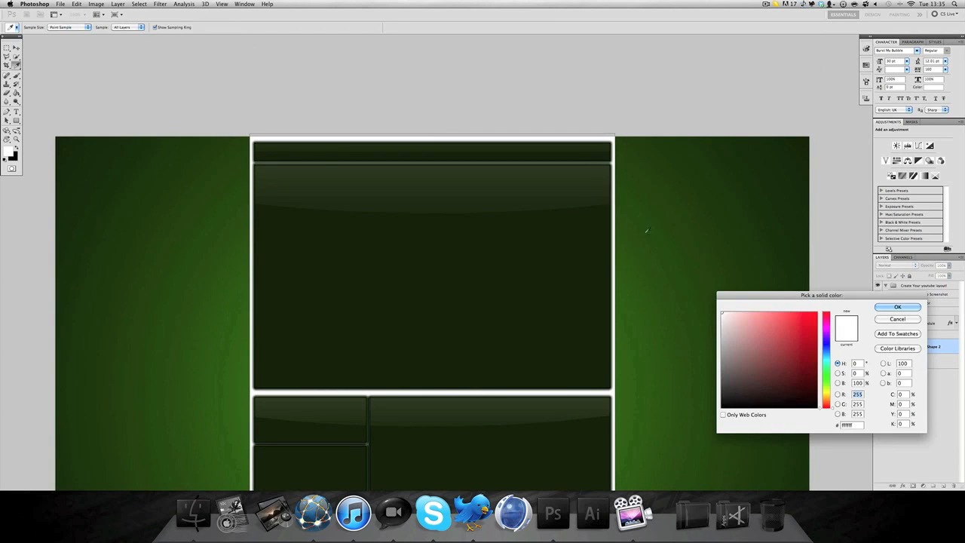
pyautogui.click(697, 312)
pyautogui.moveTo(816, 383); pyautogui.dragTo(816, 367)
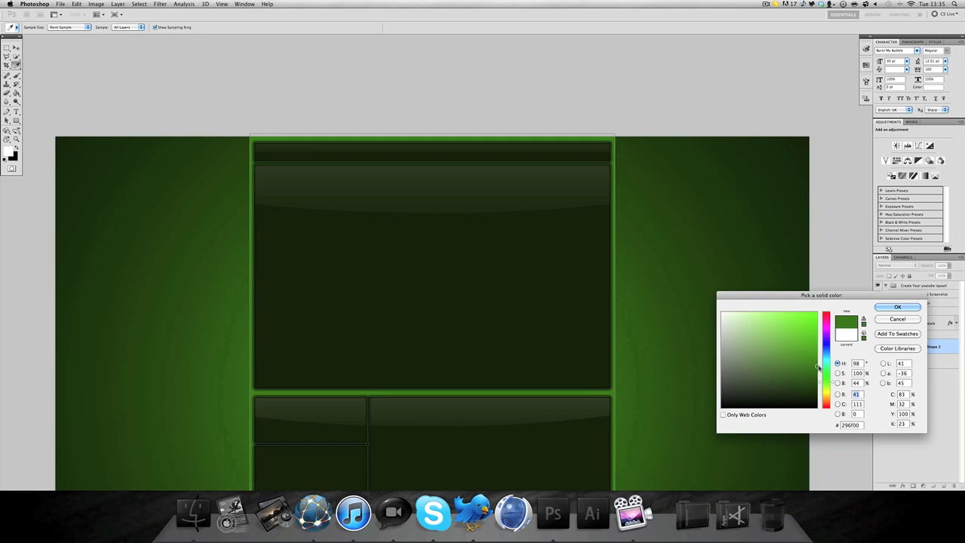
pyautogui.click(804, 400)
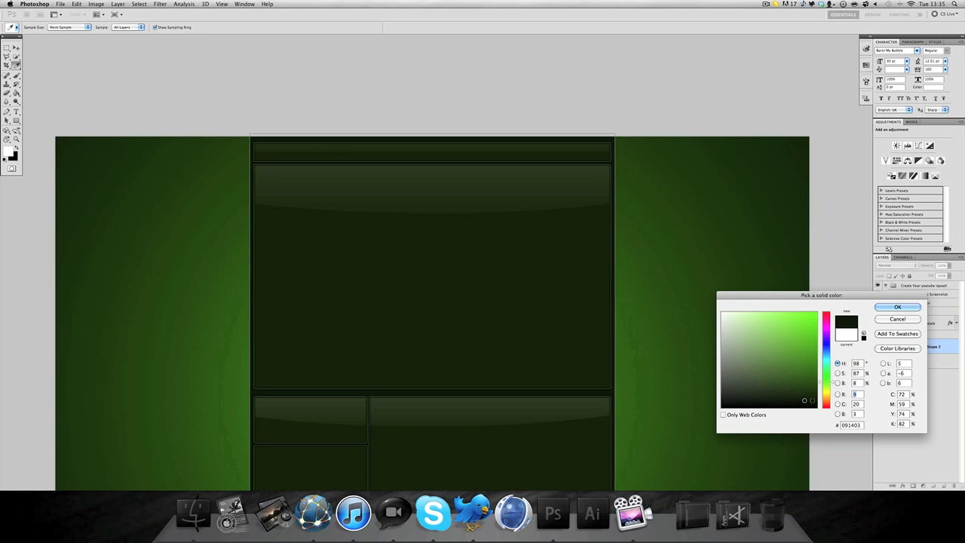
pyautogui.moveTo(804, 400)
pyautogui.mouseDown()
pyautogui.moveTo(829, 390)
pyautogui.moveTo(817, 389)
pyautogui.mouseUp()
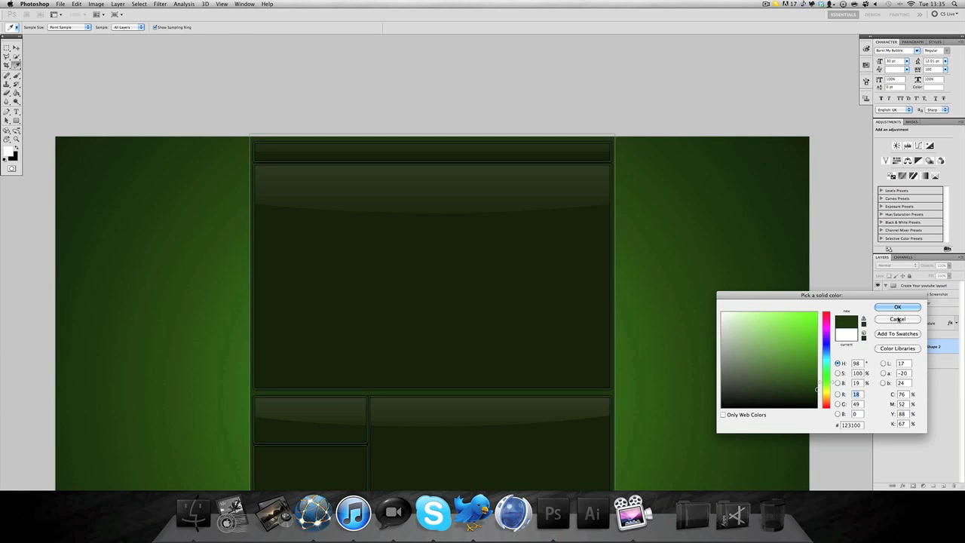
pyautogui.click(897, 306)
# Step: Rasterize the dark green rectangle's layer, Shape 2
pyautogui.press('v')
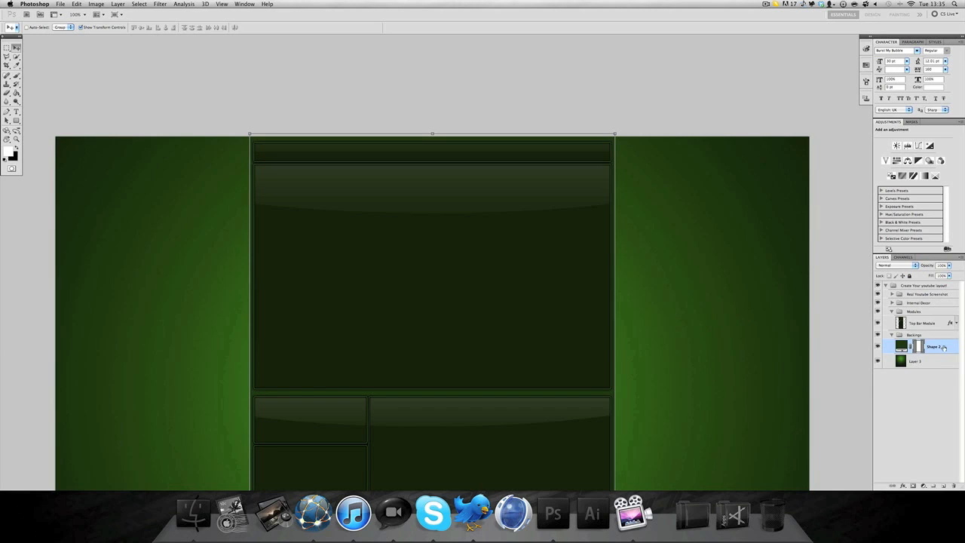
pyautogui.rightClick(944, 347)
pyautogui.click(912, 374)
# Step: Copy the layer style from Top Bar Module onto Shape 2 and collapse its effects list
pyautogui.rightClick(929, 324)
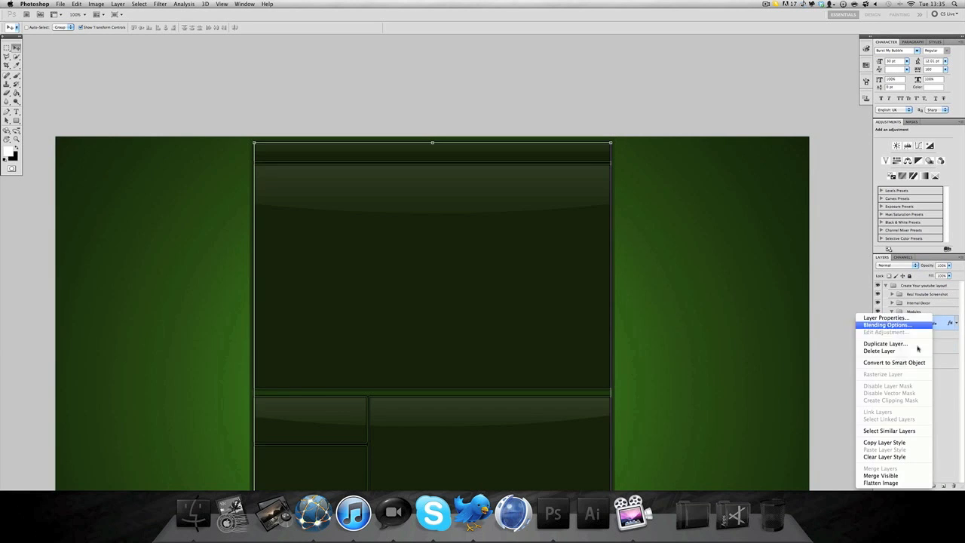
pyautogui.click(894, 444)
pyautogui.rightClick(923, 352)
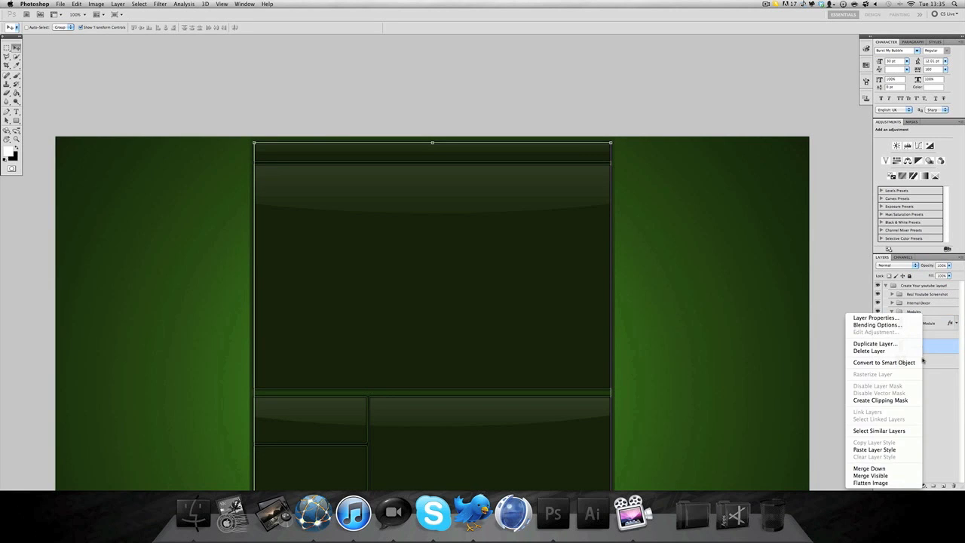
pyautogui.click(886, 449)
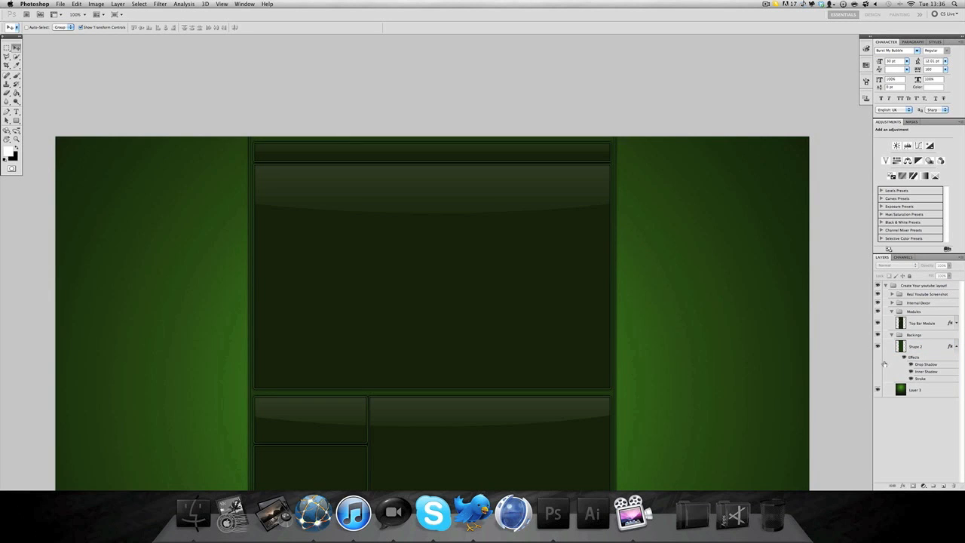
pyautogui.click(956, 348)
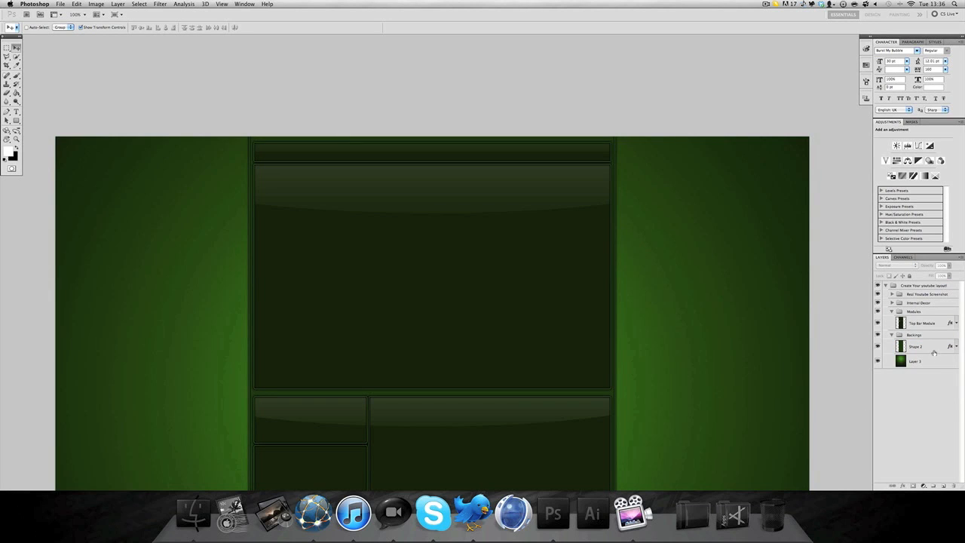
# Step: Create an empty layer directly above the green background layer and activate the Pen tool with white as the foreground colour
pyautogui.click(943, 364)
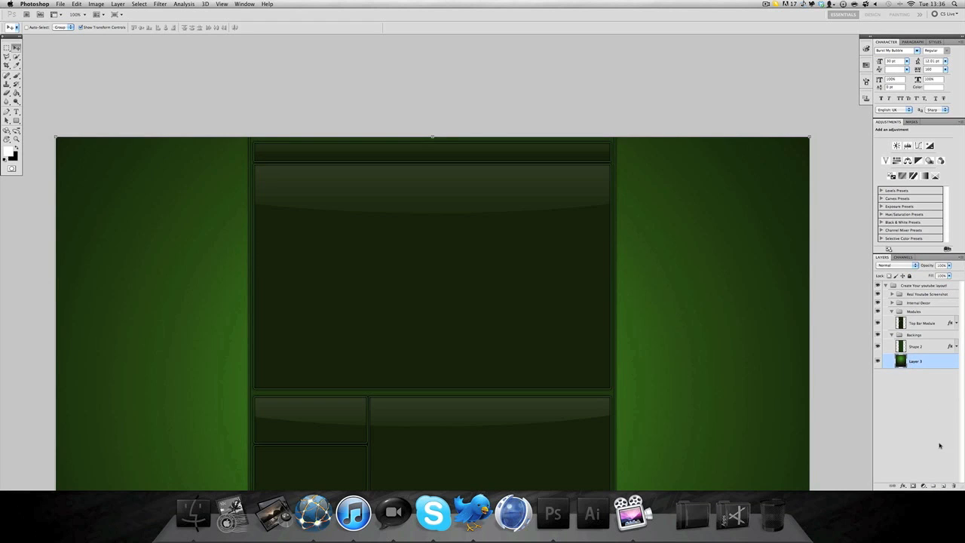
pyautogui.click(943, 485)
pyautogui.click(16, 140)
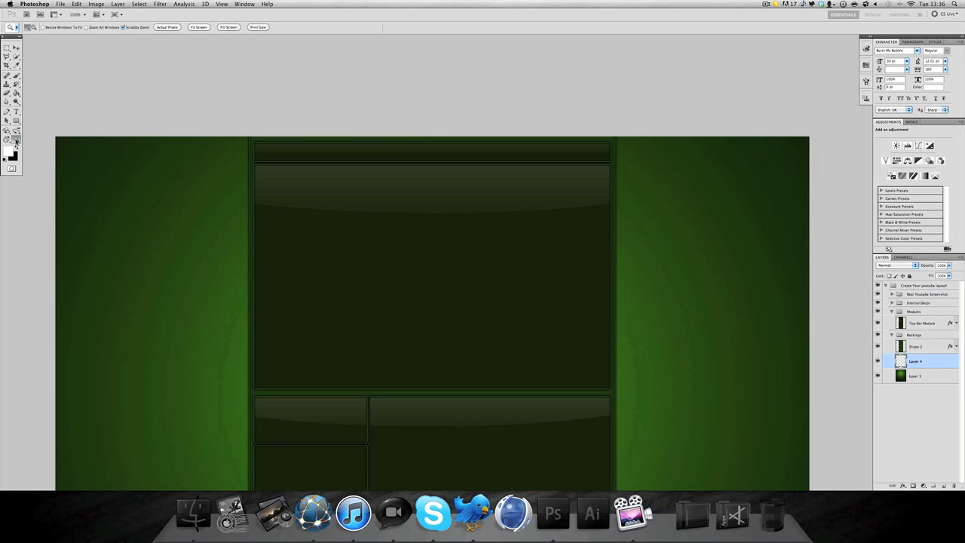
pyautogui.click(254, 184)
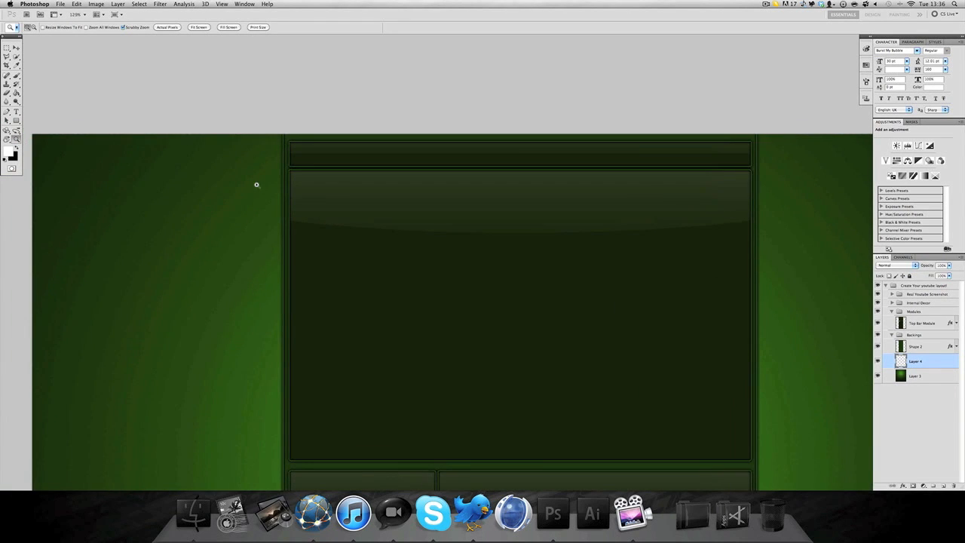
pyautogui.moveTo(264, 192); pyautogui.dragTo(285, 196)
pyautogui.click(7, 112)
pyautogui.click(17, 148)
pyautogui.click(17, 147)
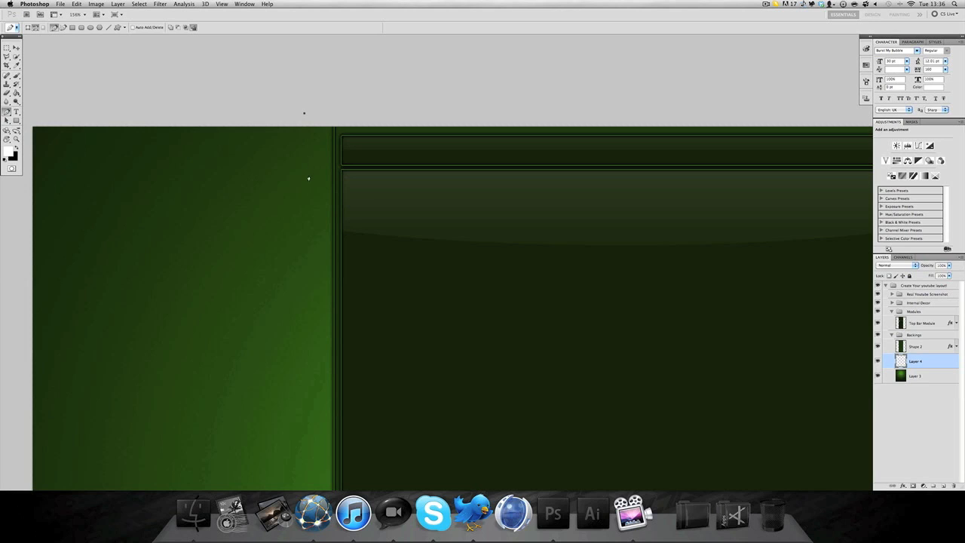
pyautogui.click(306, 107)
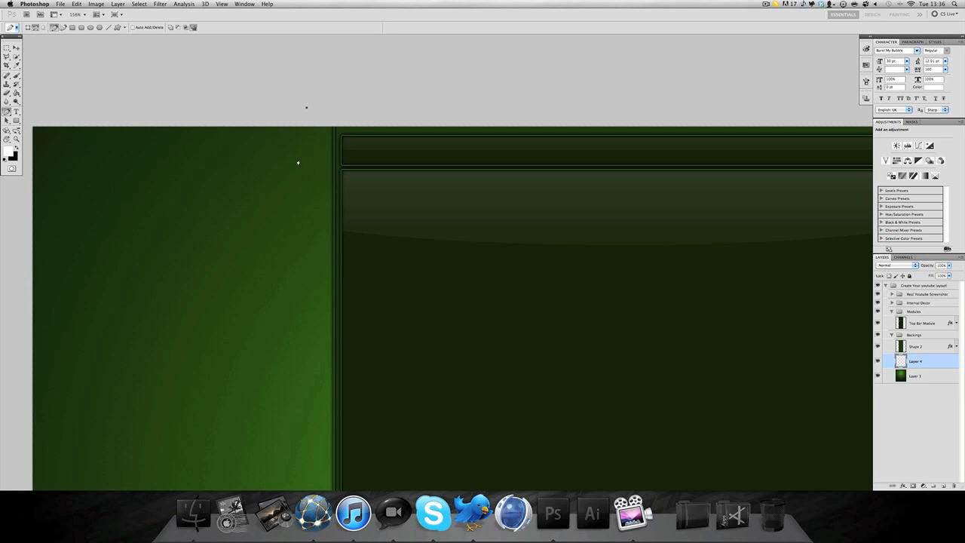
pyautogui.click(306, 269)
pyautogui.click(325, 290)
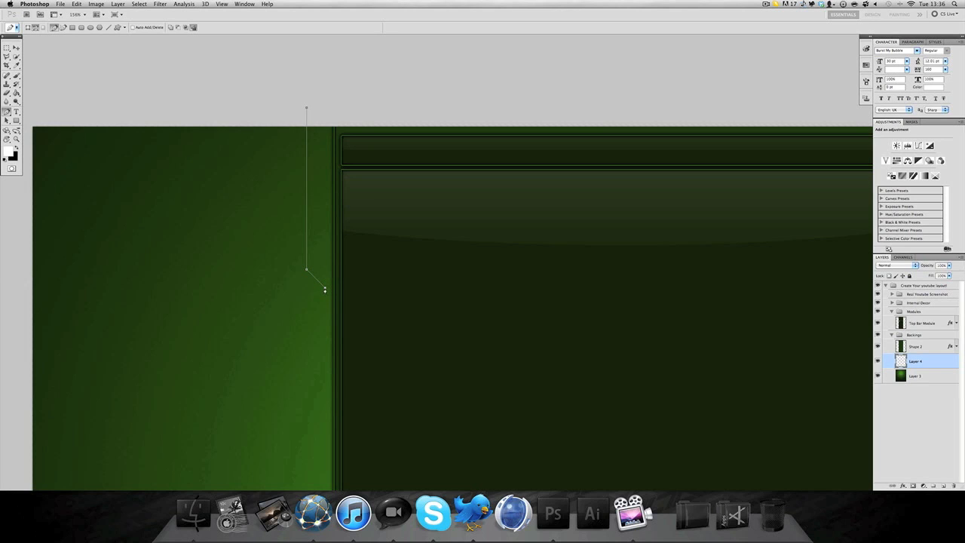
pyautogui.rightClick(246, 247)
pyautogui.click(298, 263)
pyautogui.rightClick(286, 255)
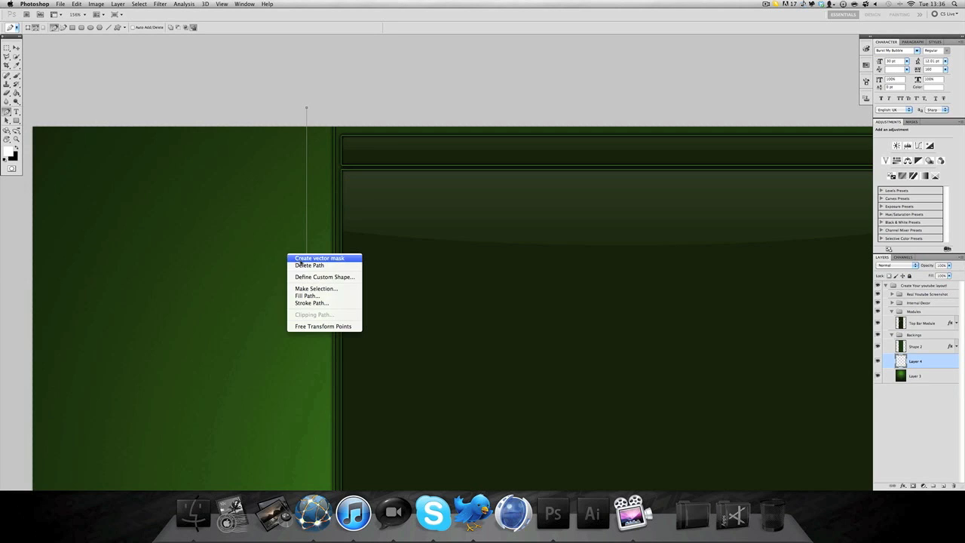
pyautogui.click(305, 264)
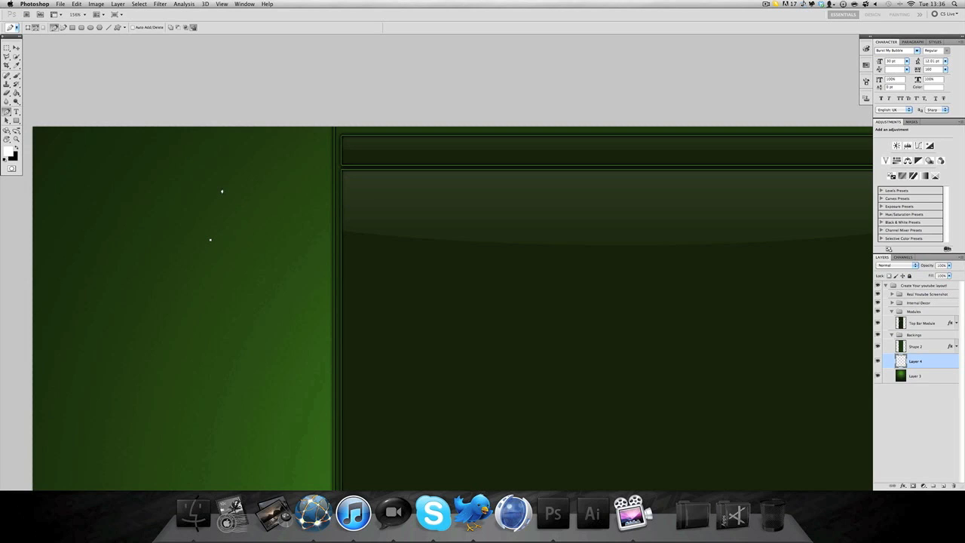
pyautogui.click(210, 187)
pyautogui.press('super+z')
pyautogui.click(244, 205)
pyautogui.press('super+z')
pyautogui.click(246, 239)
pyautogui.press('super+z')
# Step: Draw a closed path along the upper left edge of the centre panel, stepping inward with diagonal corners until it meets the panel
pyautogui.click(309, 262)
pyautogui.click(321, 273)
pyautogui.click(322, 363)
pyautogui.scroll(-3, 324, 354)
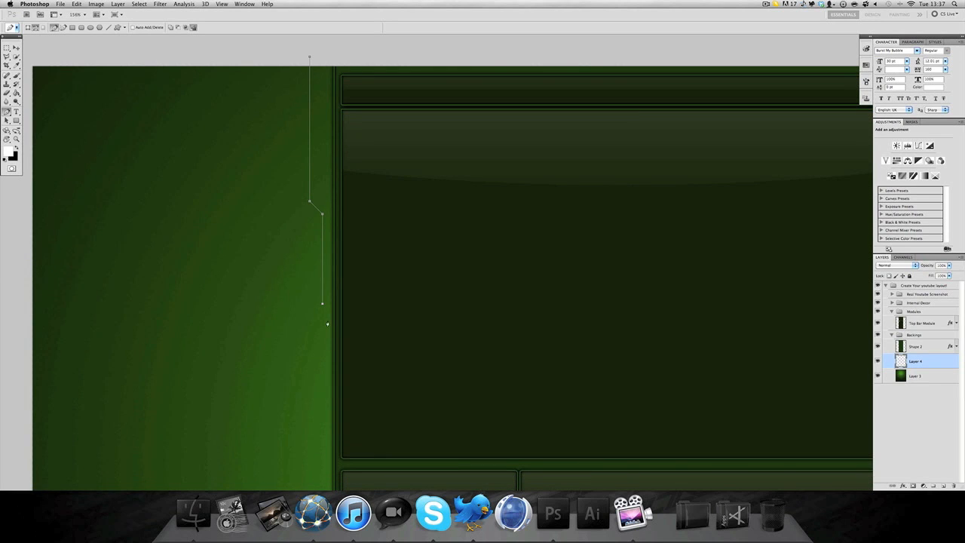
pyautogui.click(326, 444)
pyautogui.click(336, 455)
pyautogui.click(336, 66)
pyautogui.click(309, 57)
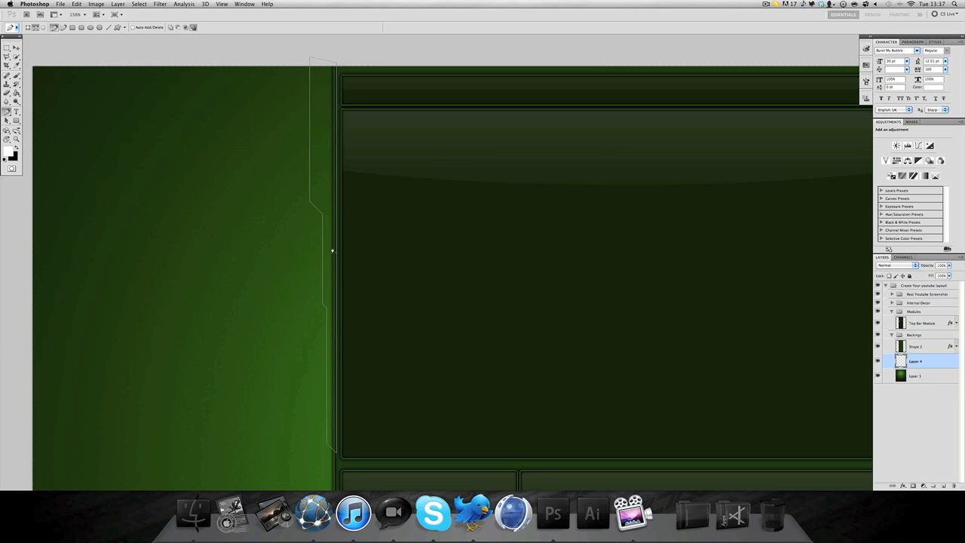
# Step: Fill the stepped path with the white foreground colour at 100% opacity, then delete the path
pyautogui.rightClick(282, 240)
pyautogui.click(310, 284)
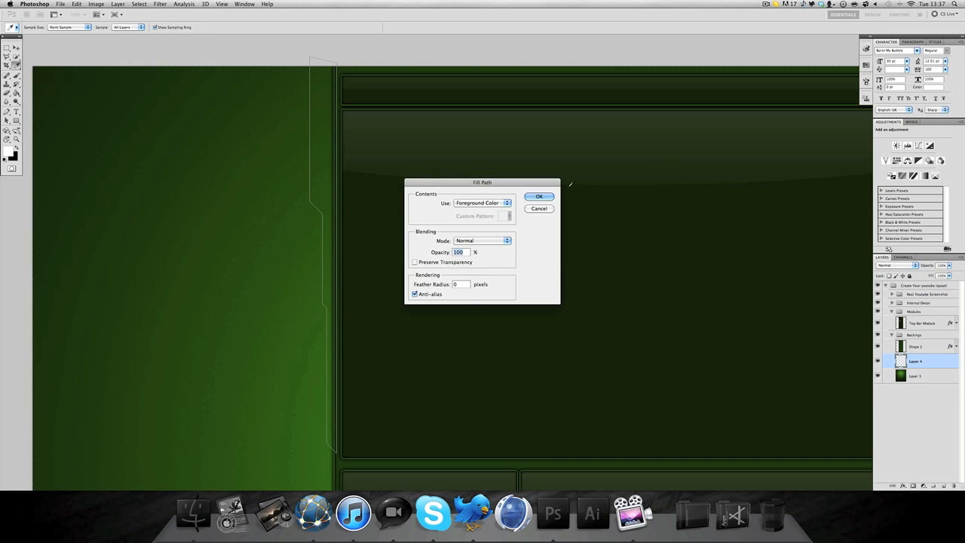
pyautogui.click(539, 197)
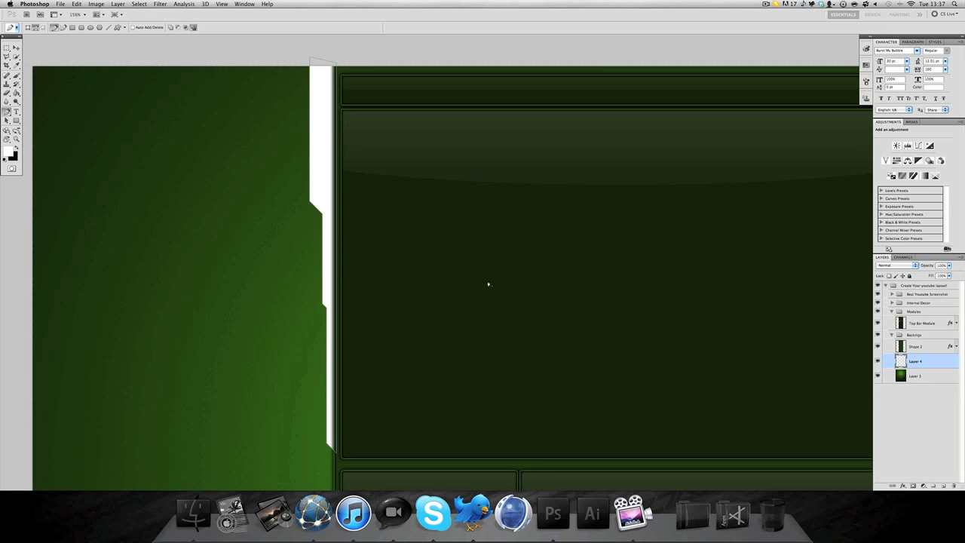
pyautogui.rightClick(419, 212)
pyautogui.click(448, 223)
# Step: On a new layer above the green background, draw a thin closed path running parallel to the white shape's upper left edge and diagonal corner
pyautogui.click(920, 376)
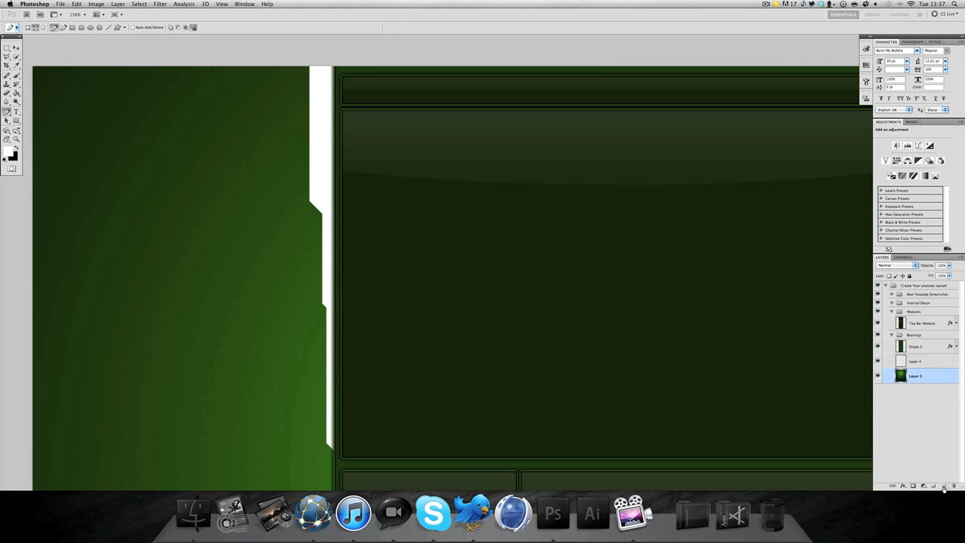
pyautogui.click(944, 486)
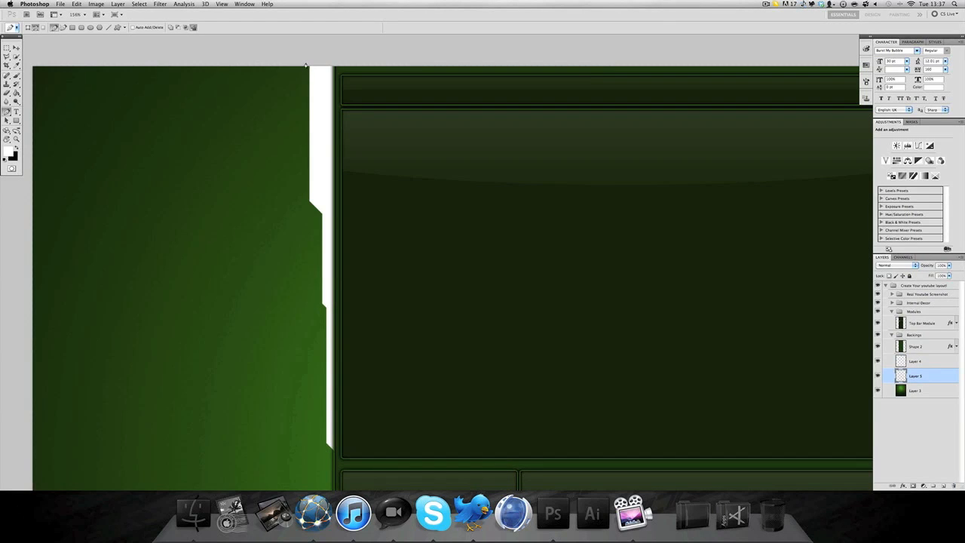
pyautogui.click(305, 205)
pyautogui.click(324, 222)
pyautogui.click(299, 209)
pyautogui.click(299, 50)
pyautogui.click(305, 63)
# Step: Fill the thin parallel path with white and delete the path
pyautogui.rightClick(386, 137)
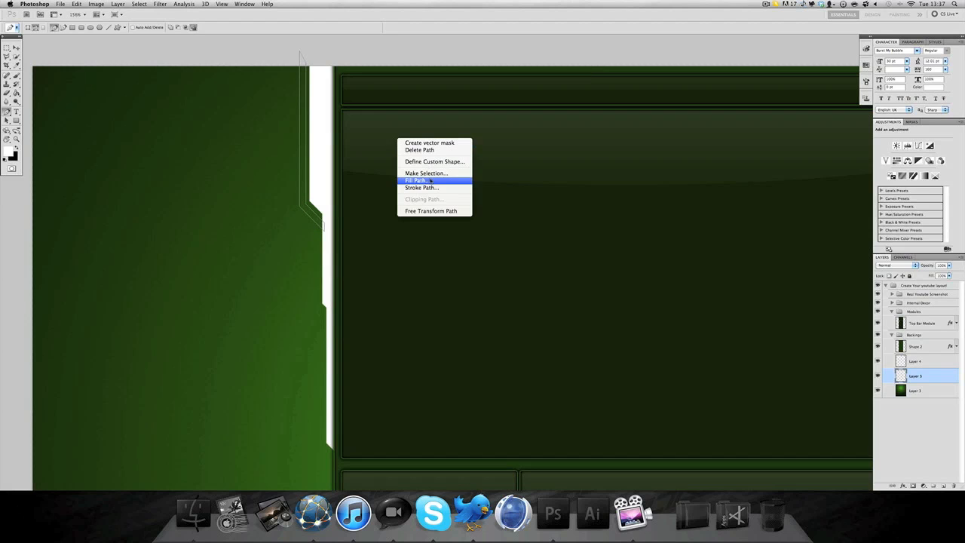
pyautogui.click(431, 181)
pyautogui.rightClick(411, 197)
pyautogui.click(443, 202)
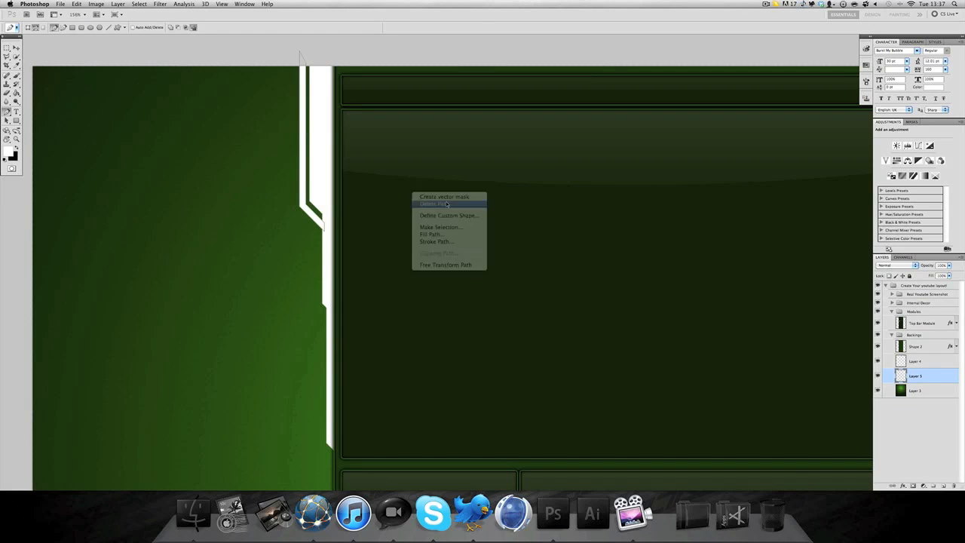
# Step: On a new layer between the two white shapes' layers, draw a narrow closed path with angled ends below the upper diagonal corner
pyautogui.click(932, 391)
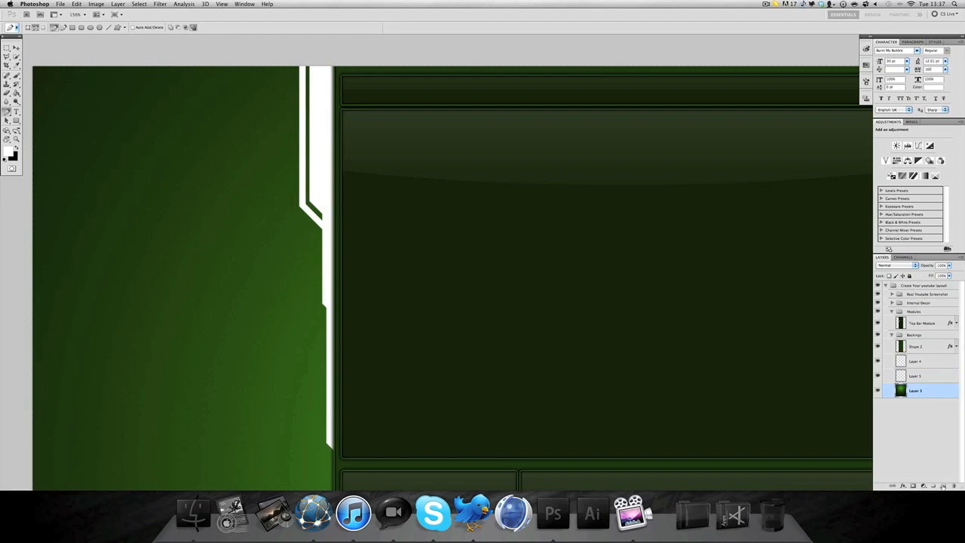
pyautogui.click(942, 486)
pyautogui.moveTo(937, 391); pyautogui.dragTo(933, 373)
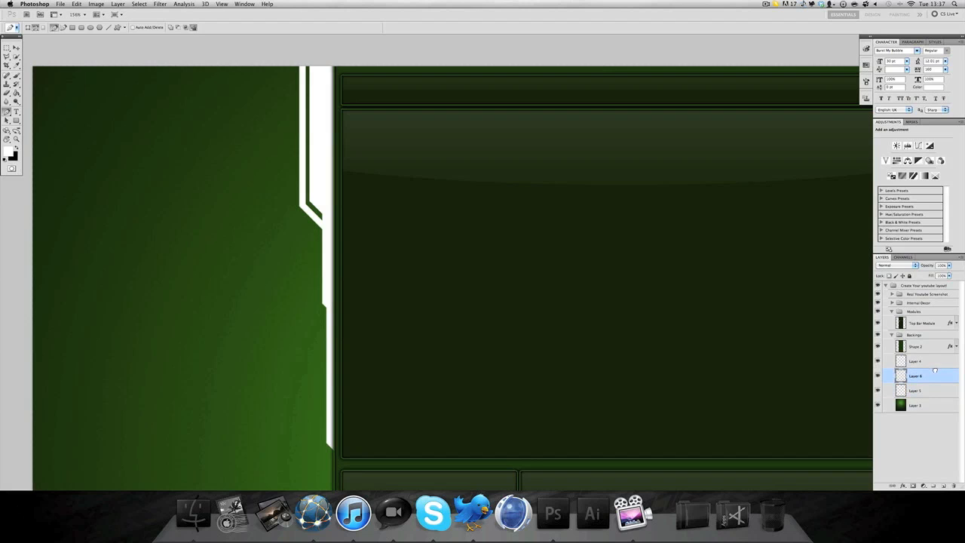
pyautogui.click(19, 148)
pyautogui.click(314, 284)
pyautogui.click(324, 196)
# Step: Fill the narrow path with the black foreground colour at 100% opacity and delete the path
pyautogui.rightClick(366, 223)
pyautogui.click(399, 260)
pyautogui.click(539, 202)
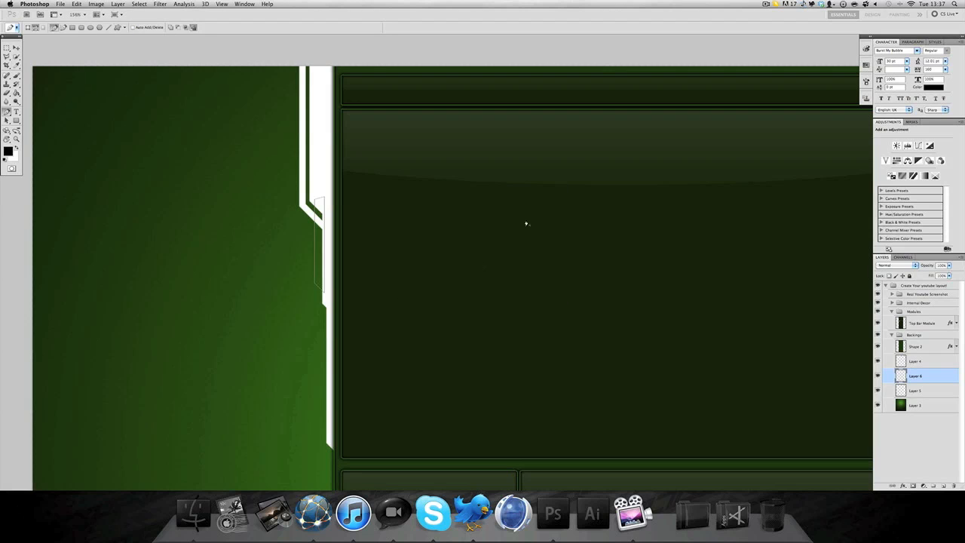
pyautogui.rightClick(518, 225)
pyautogui.click(548, 237)
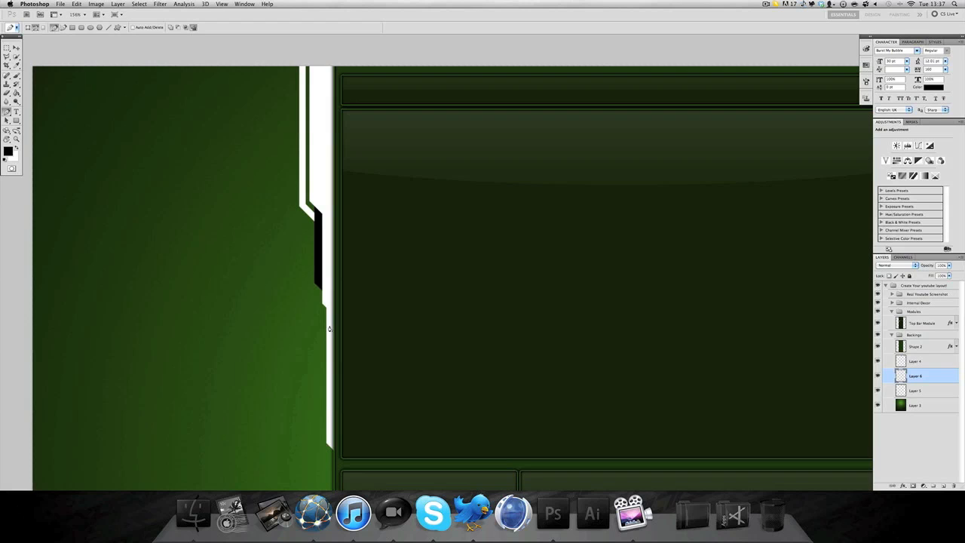
# Step: Add a new layer directly above the green background layer
pyautogui.click(928, 407)
pyautogui.click(942, 486)
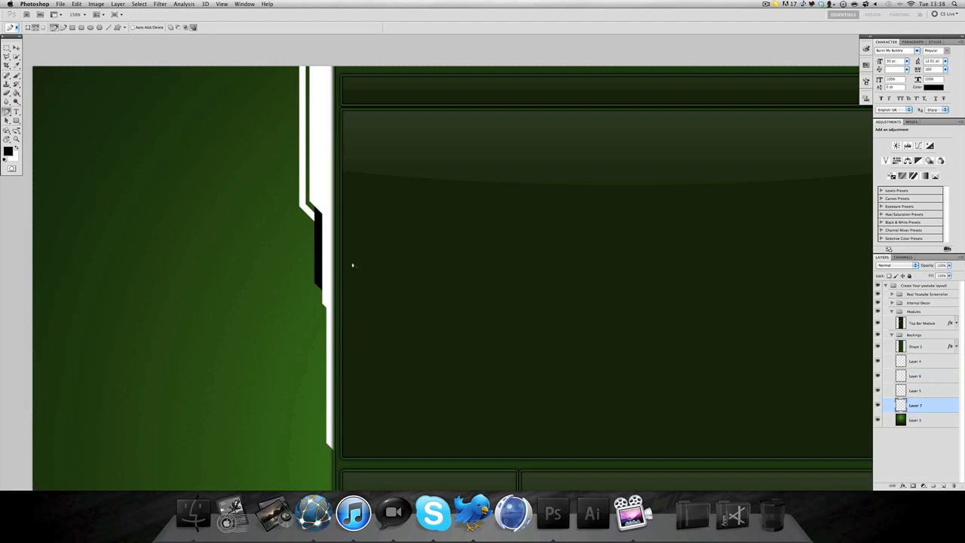
pyautogui.click(328, 318)
pyautogui.click(311, 305)
pyautogui.click(327, 326)
pyautogui.click(329, 320)
pyautogui.rightClick(338, 353)
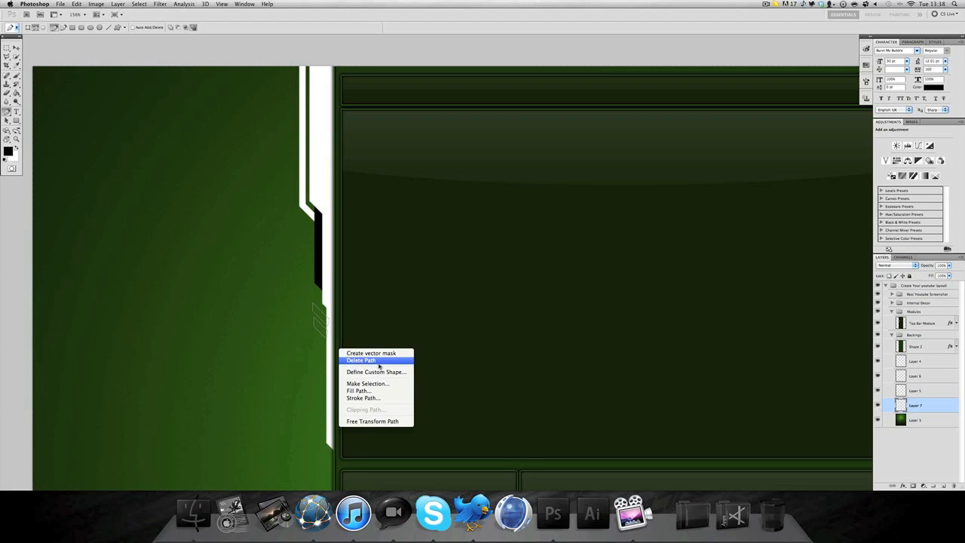
pyautogui.click(379, 360)
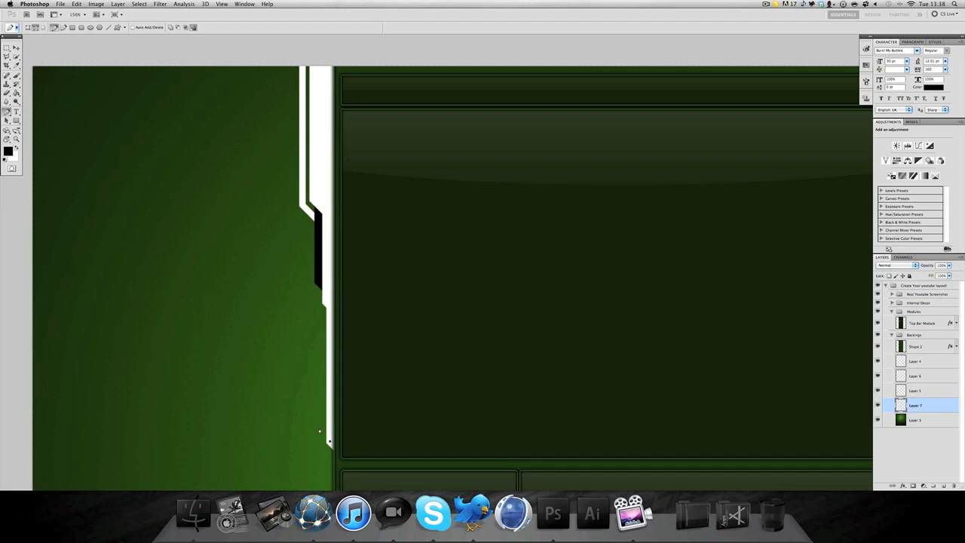
# Step: Draw a thin closed path along the lower left edge of the white shape, fill it with black at 100% opacity, and delete the path
pyautogui.click(321, 316)
pyautogui.rightClick(370, 419)
pyautogui.click(411, 458)
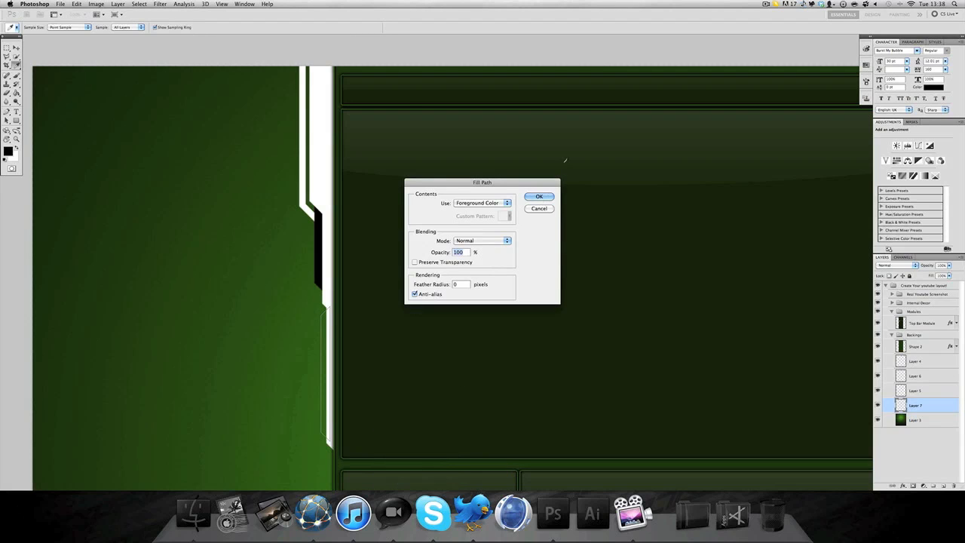
pyautogui.click(538, 196)
pyautogui.rightClick(465, 262)
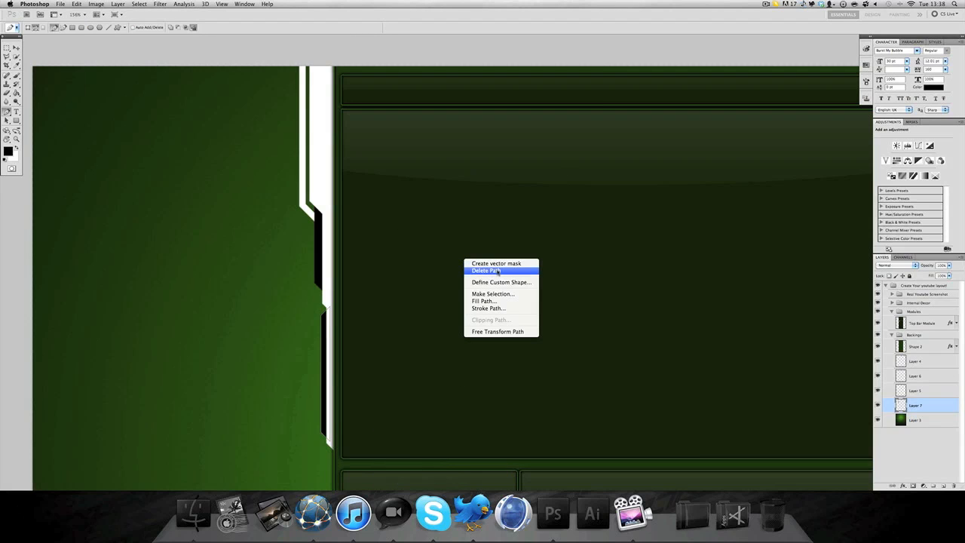
pyautogui.click(493, 269)
# Step: Nudge the lower black strip right so it sits closer against the white stepped shape, and deselect its layer
pyautogui.click(15, 47)
pyautogui.press('Right')
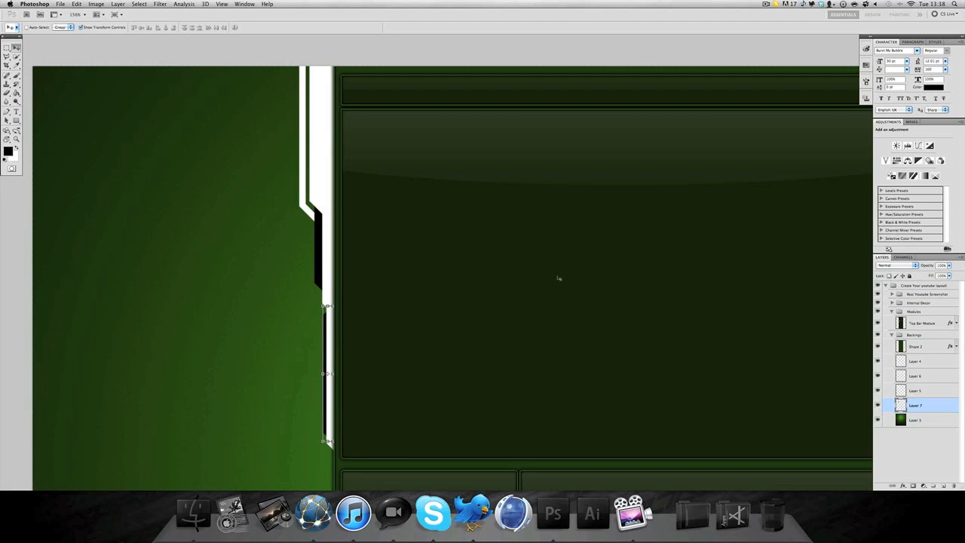
pyautogui.click(918, 459)
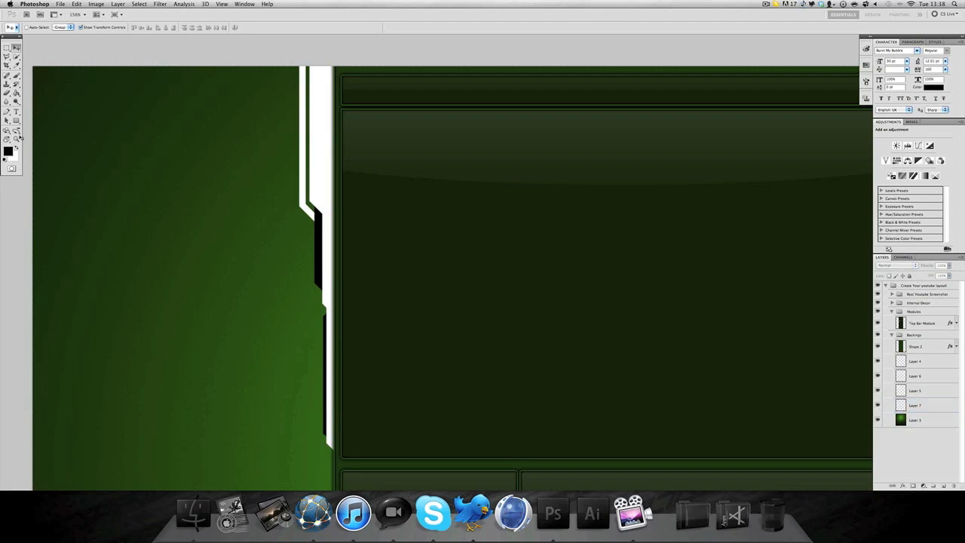
# Step: Add a new layer above the large white stepped shape and clip it to that shape
pyautogui.click(921, 365)
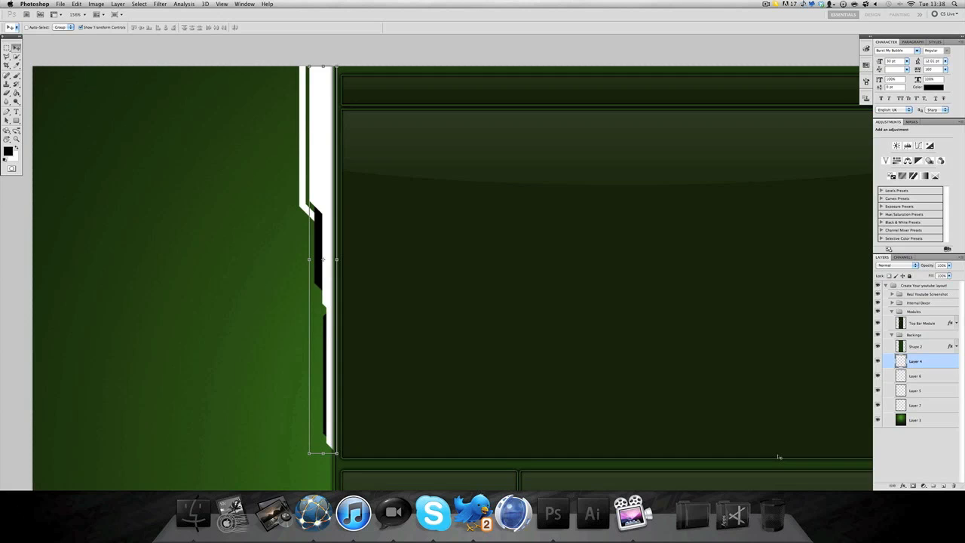
pyautogui.click(943, 486)
pyautogui.moveTo(945, 369); pyautogui.dragTo(907, 365)
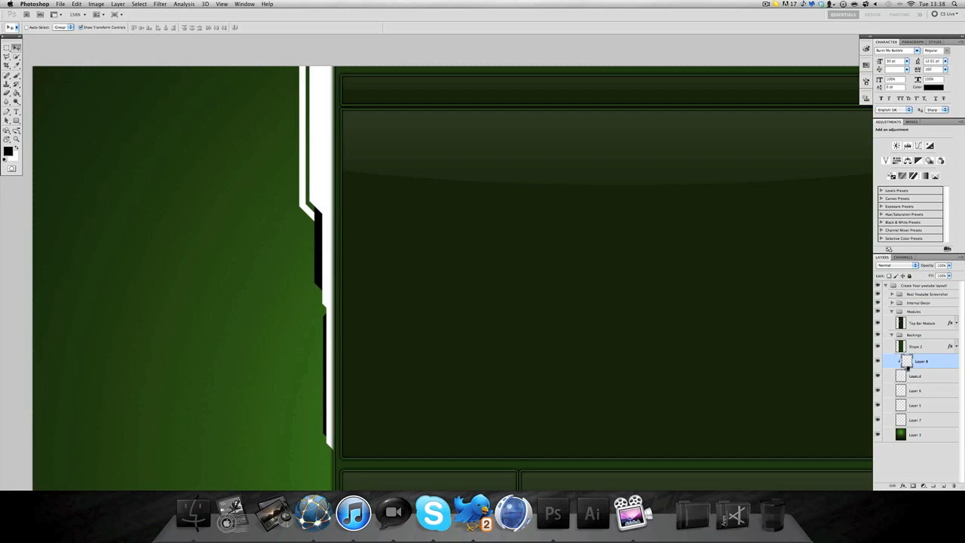
# Step: Choose a medium green foreground colour and fill the layer clipped to the large stepped shape
pyautogui.click(8, 150)
pyautogui.click(357, 330)
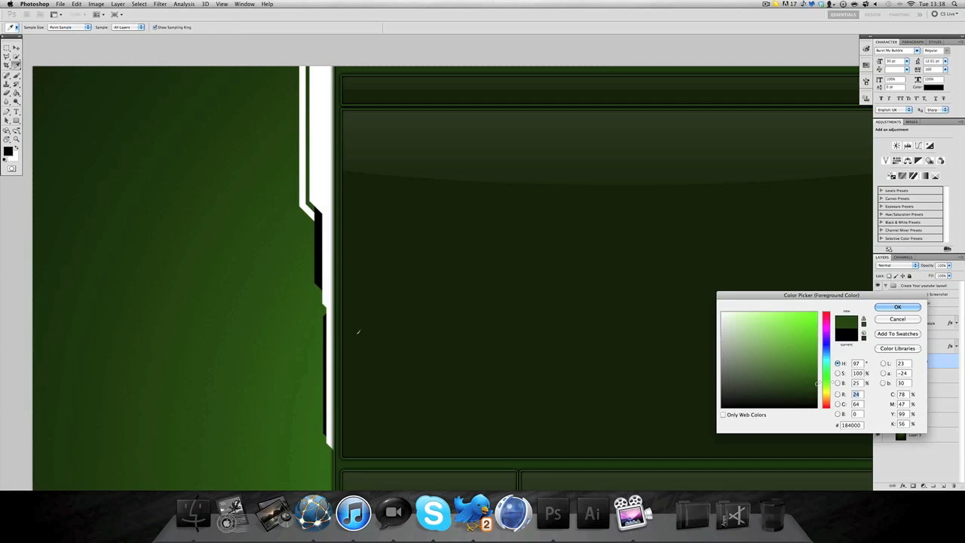
pyautogui.click(788, 348)
pyautogui.click(897, 307)
pyautogui.click(15, 95)
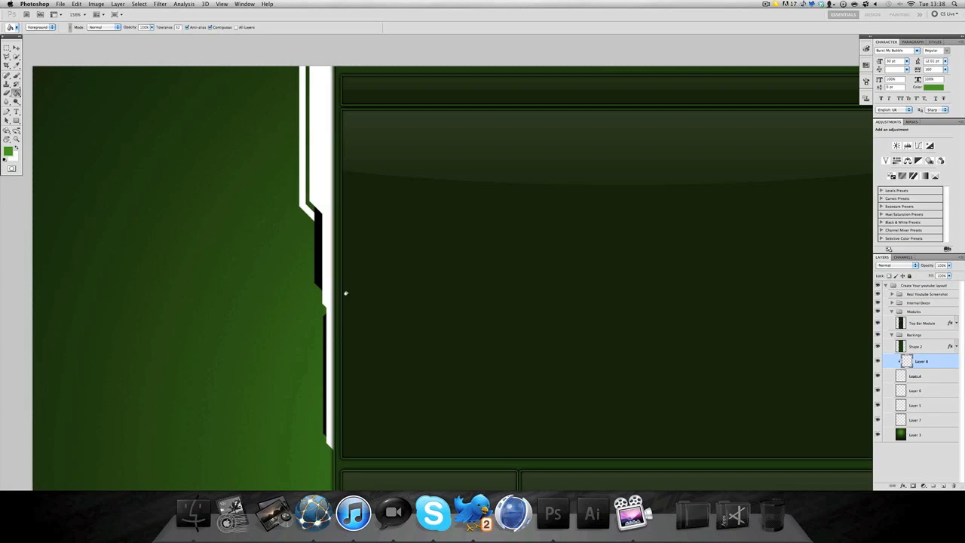
pyautogui.click(315, 156)
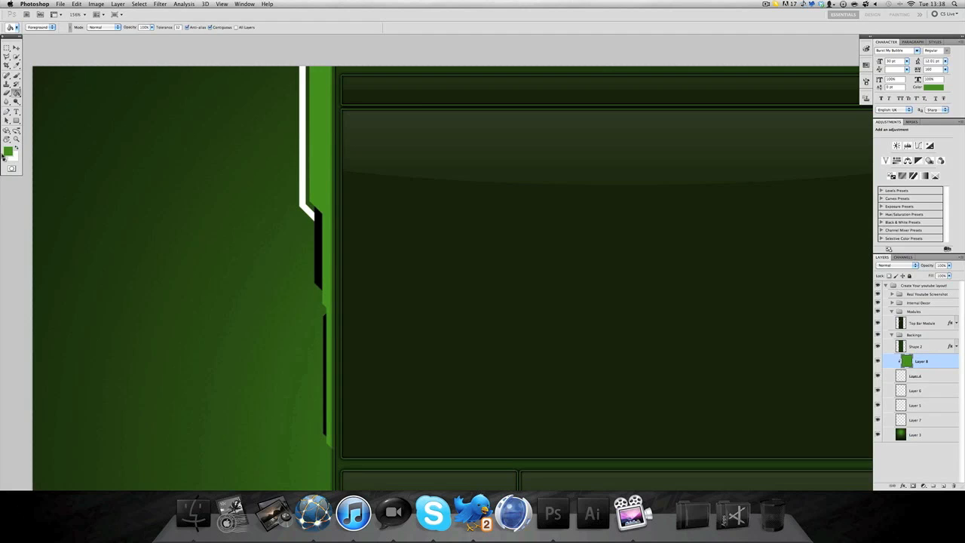
# Step: Fill the clipped layer with dark grey #434343 and merge it down into the large stepped shape
pyautogui.click(9, 153)
pyautogui.click(722, 383)
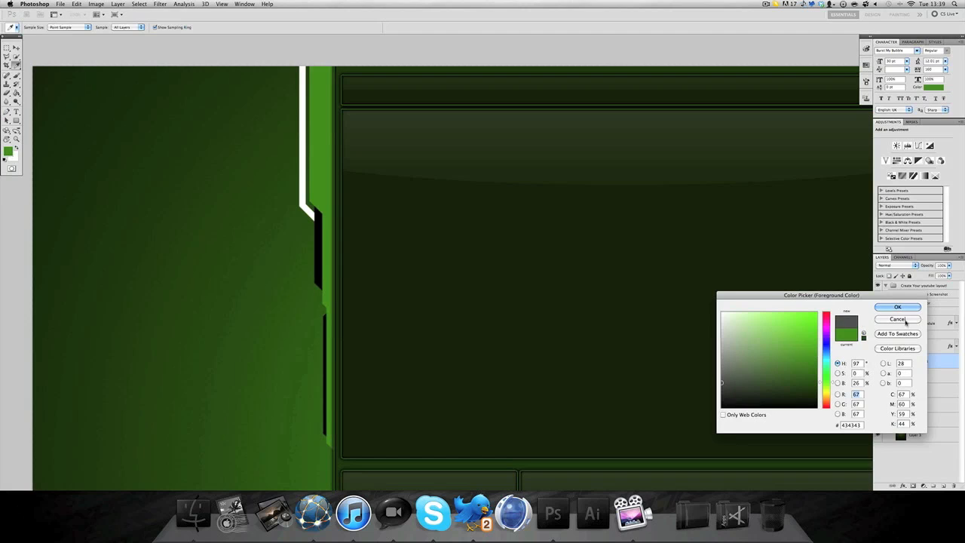
pyautogui.click(897, 306)
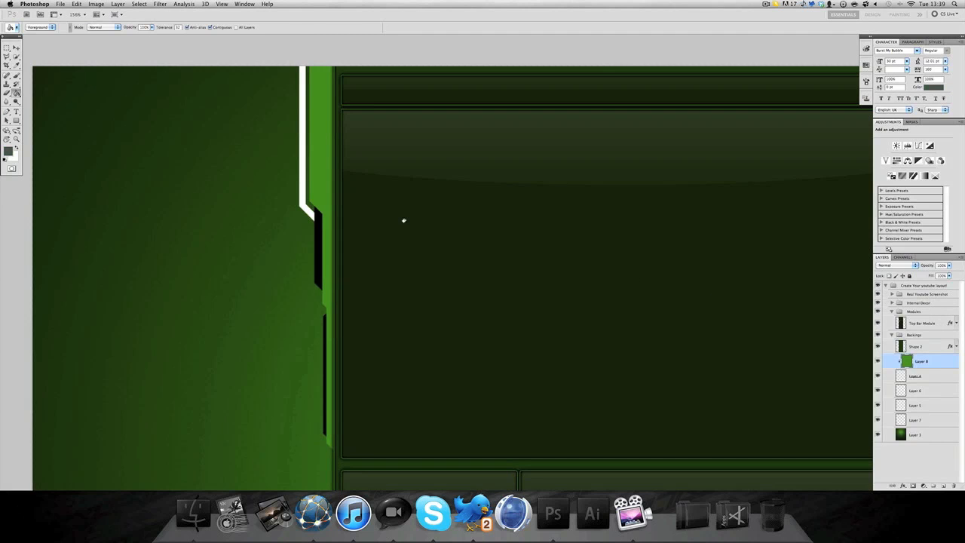
pyautogui.click(400, 219)
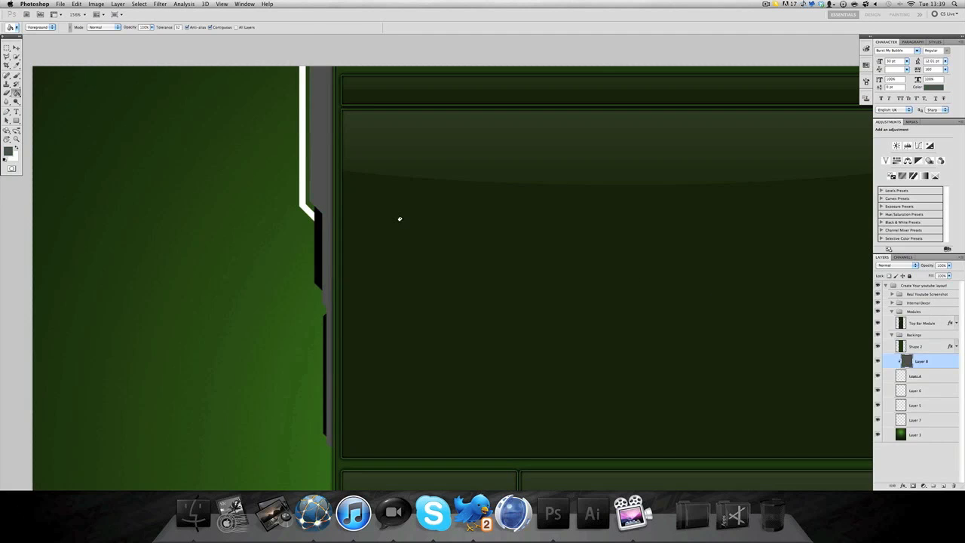
pyautogui.rightClick(935, 362)
pyautogui.click(904, 468)
# Step: Recolour the upper black strip a lighter grey using a filled layer clipped to it, and merge that layer down
pyautogui.click(926, 377)
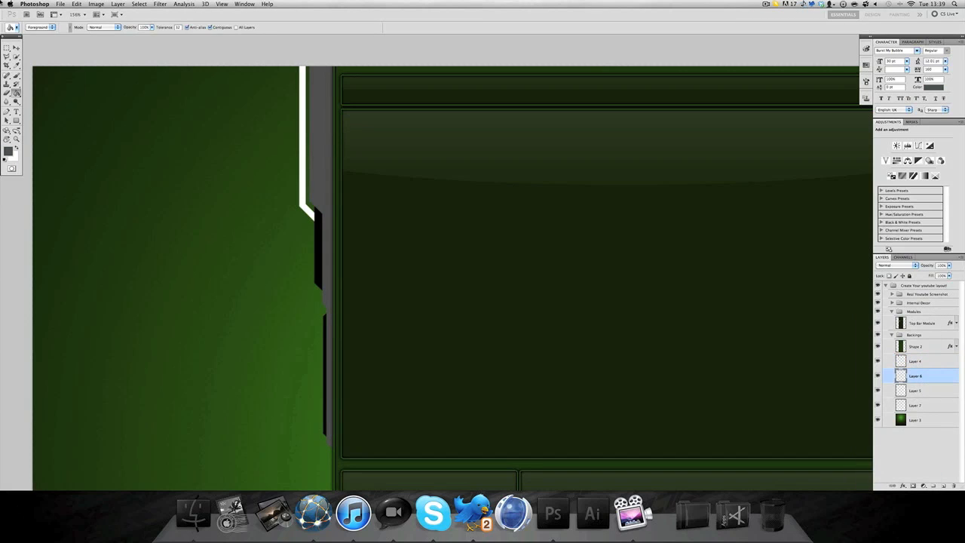
pyautogui.click(15, 48)
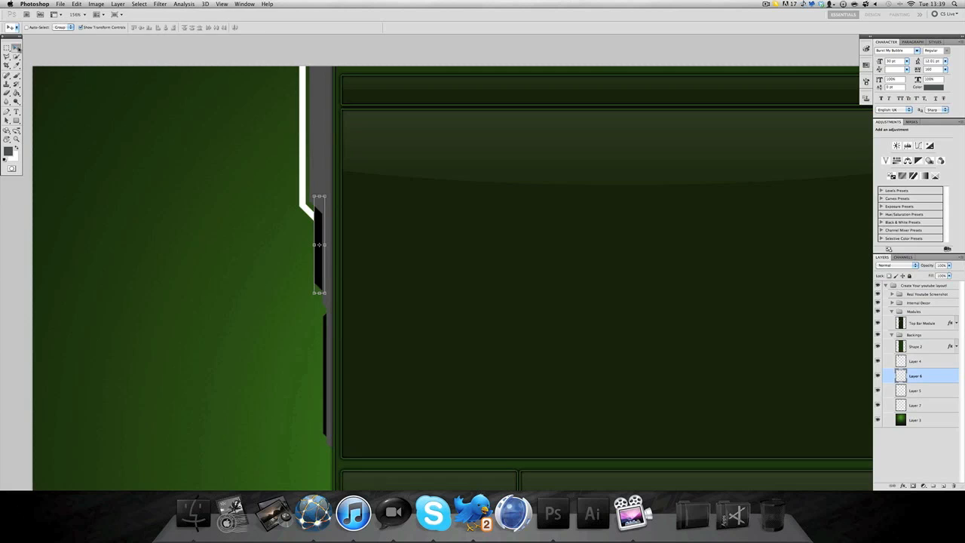
pyautogui.click(8, 151)
pyautogui.moveTo(714, 345); pyautogui.dragTo(662, 364)
pyautogui.click(906, 309)
pyautogui.click(15, 93)
pyautogui.click(942, 486)
pyautogui.hotkey('alt', 'BackSpace')
pyautogui.keyDown('alt'); pyautogui.click(942, 381); pyautogui.keyUp('alt')
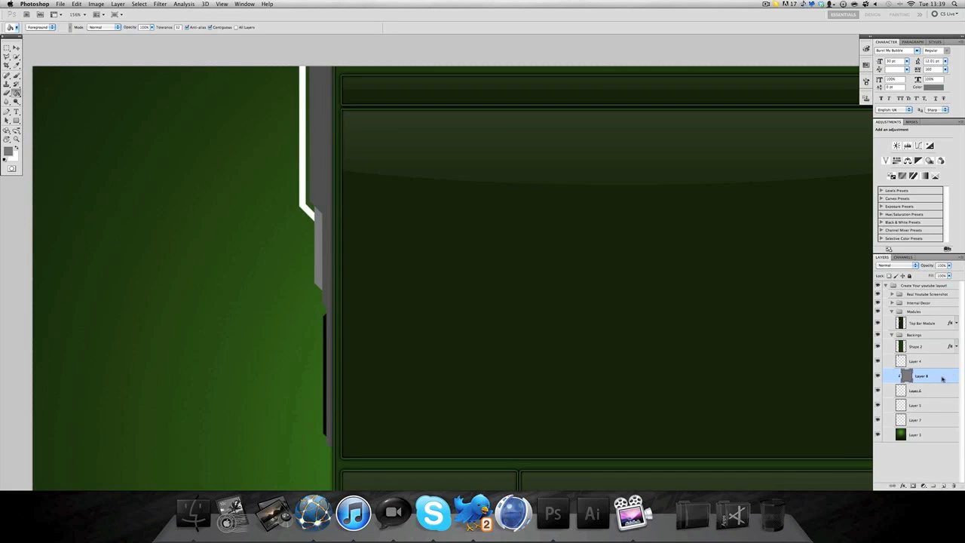
pyautogui.rightClick(942, 378)
pyautogui.click(890, 468)
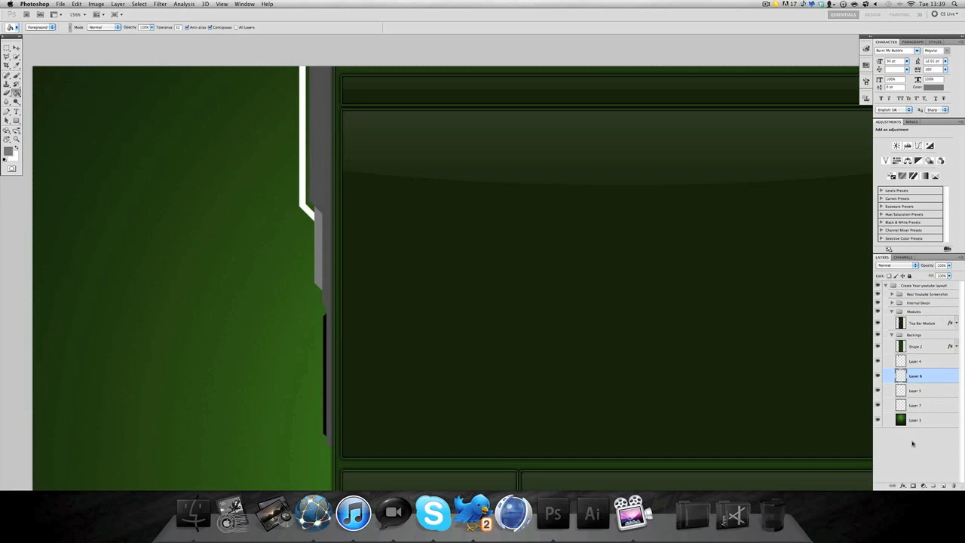
# Step: Recolour the lower black strip green #358c00 using a filled layer clipped to it, and merge that layer down
pyautogui.click(908, 406)
pyautogui.click(16, 48)
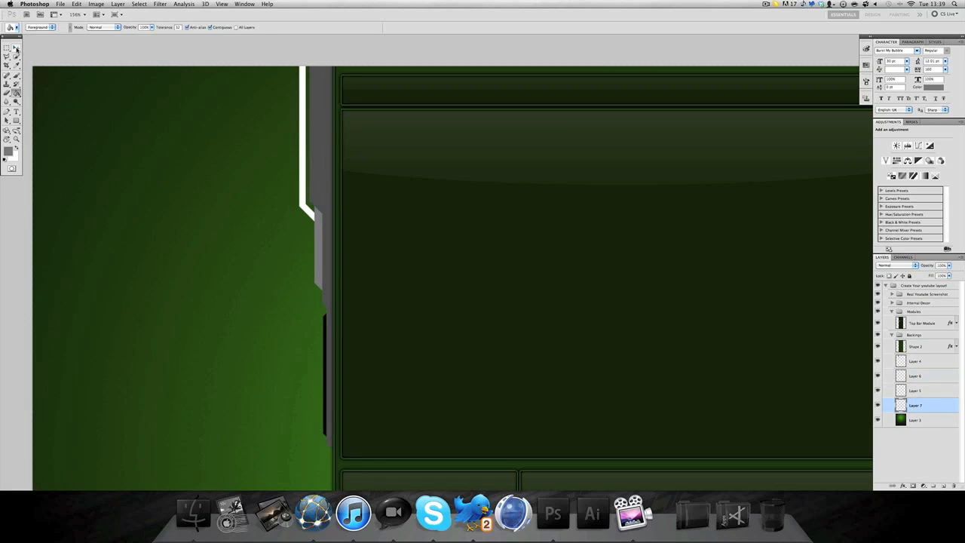
pyautogui.click(942, 486)
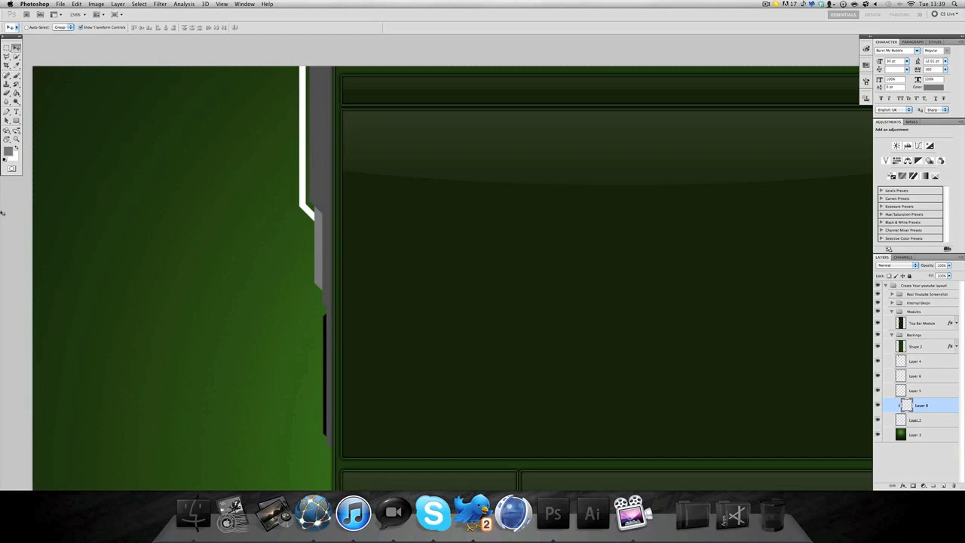
pyautogui.click(11, 152)
pyautogui.moveTo(777, 341); pyautogui.dragTo(901, 357)
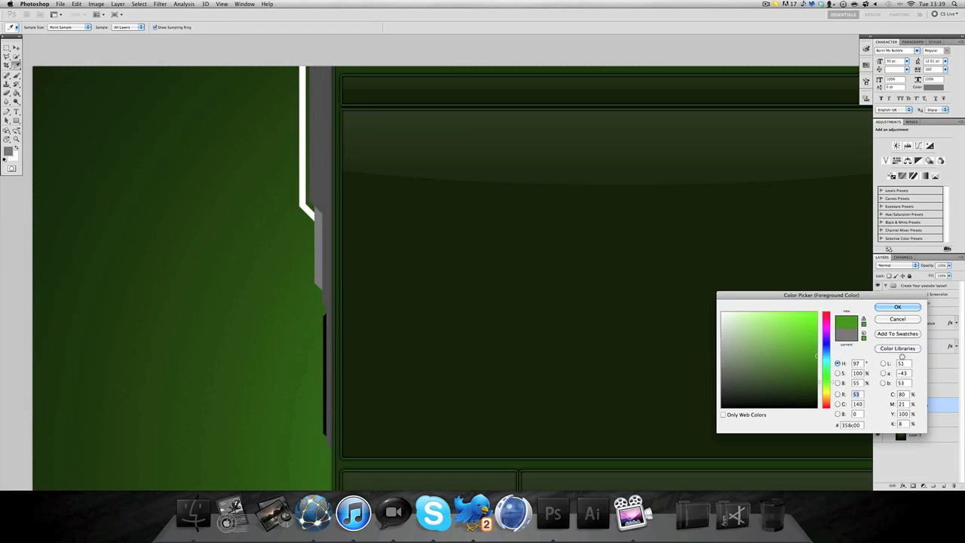
pyautogui.click(893, 308)
pyautogui.click(15, 92)
pyautogui.click(355, 294)
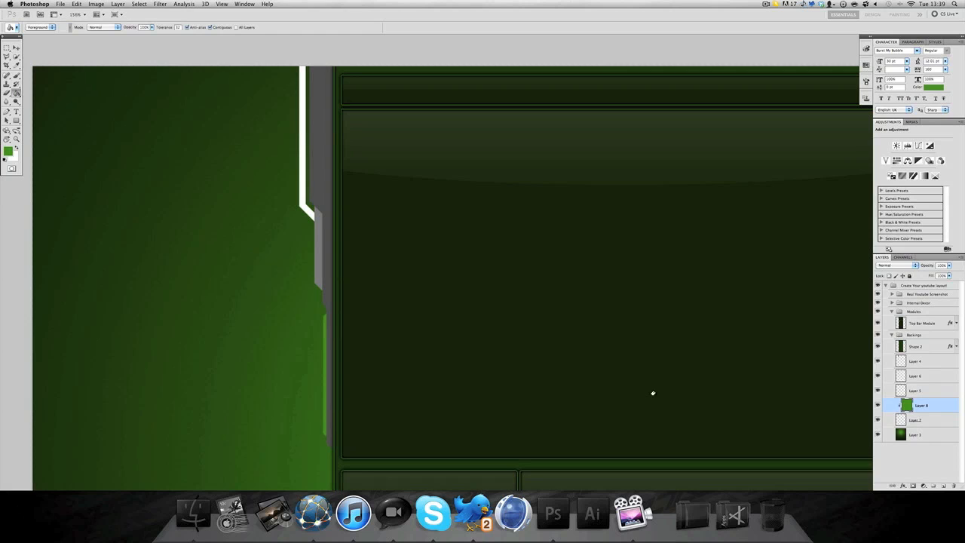
pyautogui.rightClick(927, 415)
pyautogui.click(872, 468)
# Step: Recolour the thin white parallel strip with the same green through a new clipped layer, and merge that layer down
pyautogui.click(923, 391)
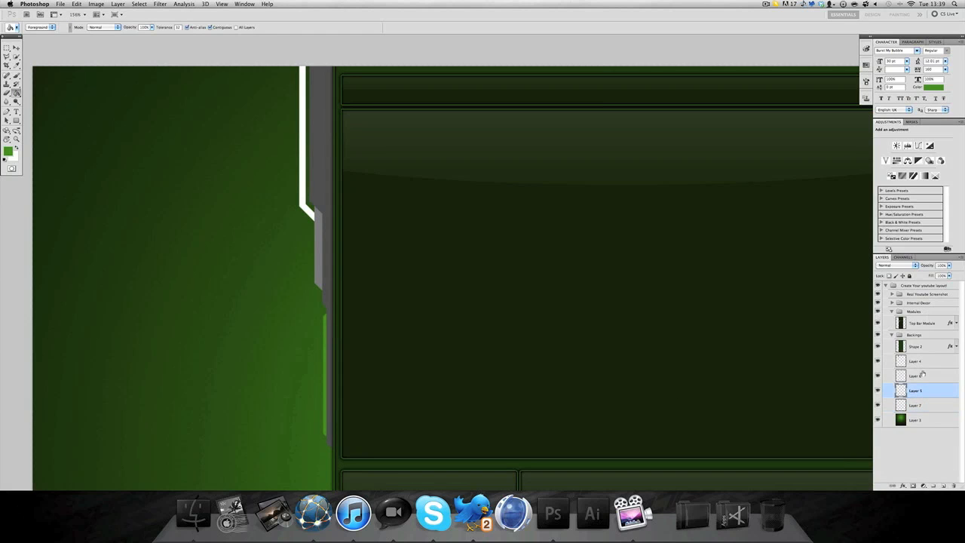
pyautogui.hotkey('ctrl', 'z')
pyautogui.moveTo(947, 384)
pyautogui.mouseDown()
pyautogui.moveTo(937, 377)
pyautogui.moveTo(936, 391)
pyautogui.mouseUp()
pyautogui.rightClick(935, 391)
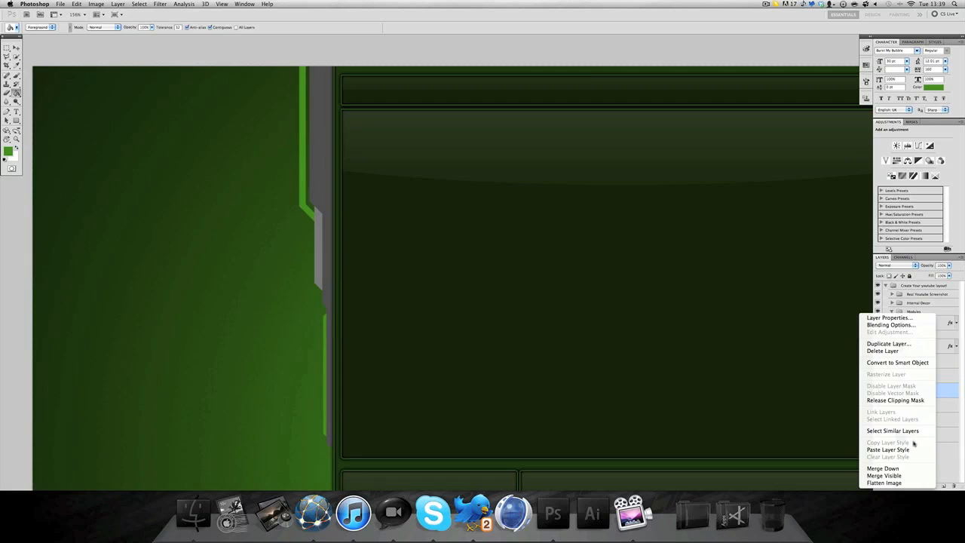
pyautogui.click(900, 469)
# Step: Add a black outside stroke at 100% opacity to the large dark grey stepped shape
pyautogui.click(18, 47)
pyautogui.click(915, 361)
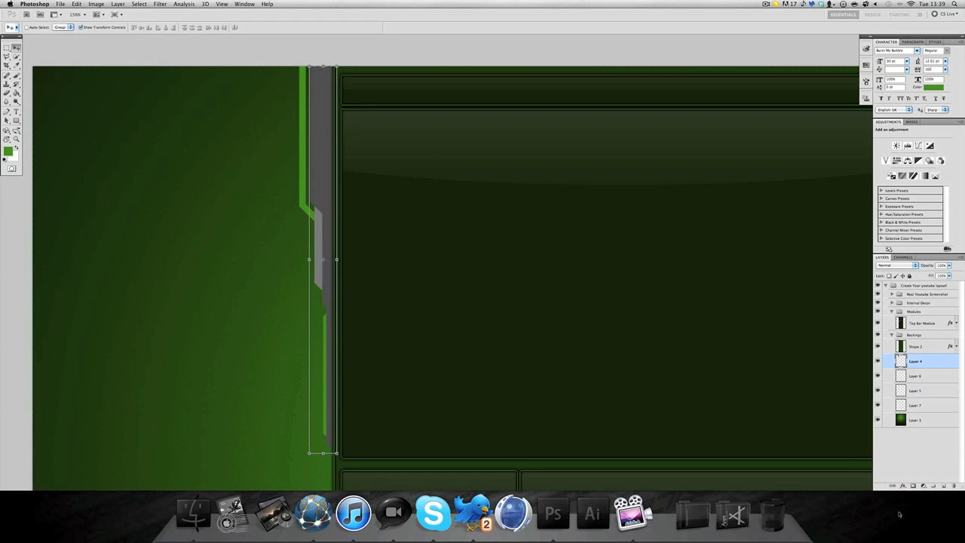
pyautogui.click(903, 485)
pyautogui.click(913, 487)
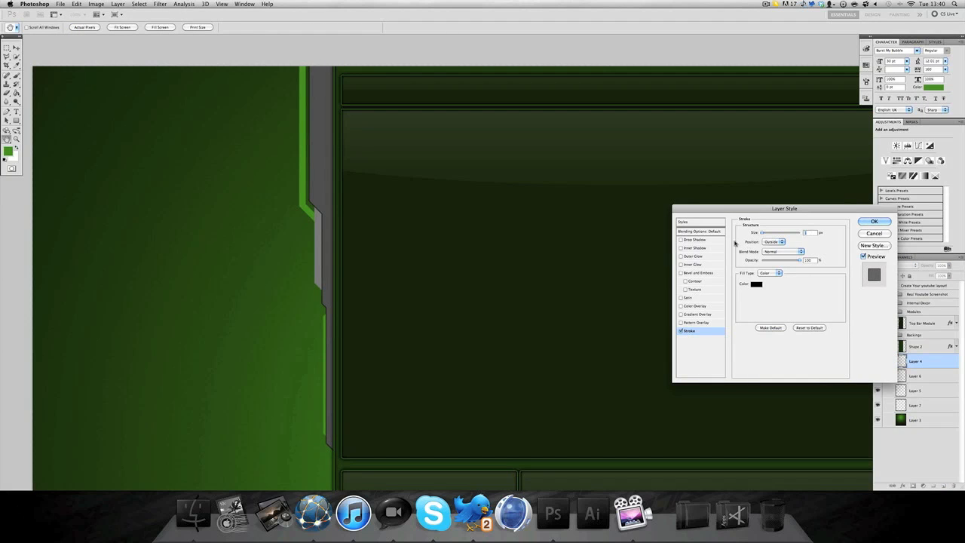
# Step: Add a black Multiply drop shadow to the dark grey shape with 100% opacity, and adjust its distance, spread and size
pyautogui.click(700, 240)
pyautogui.moveTo(789, 243); pyautogui.dragTo(832, 246)
pyautogui.moveTo(777, 266)
pyautogui.mouseDown()
pyautogui.moveTo(720, 276)
pyautogui.moveTo(771, 276)
pyautogui.moveTo(765, 281)
pyautogui.mouseUp()
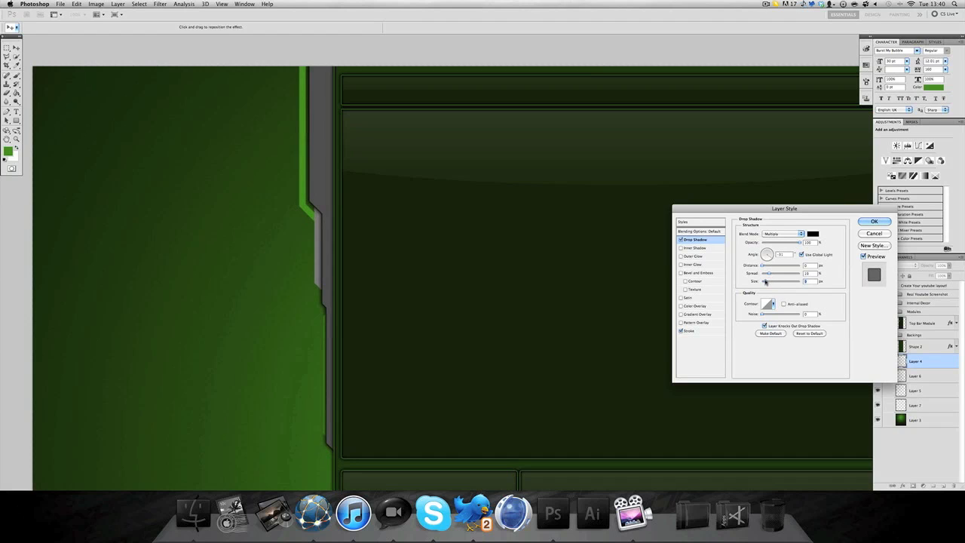
# Step: Add a smooth Inner Bevel to the dark grey shape with 1000% depth and 4 px size, adjusting its light angle and opacities
pyautogui.click(698, 273)
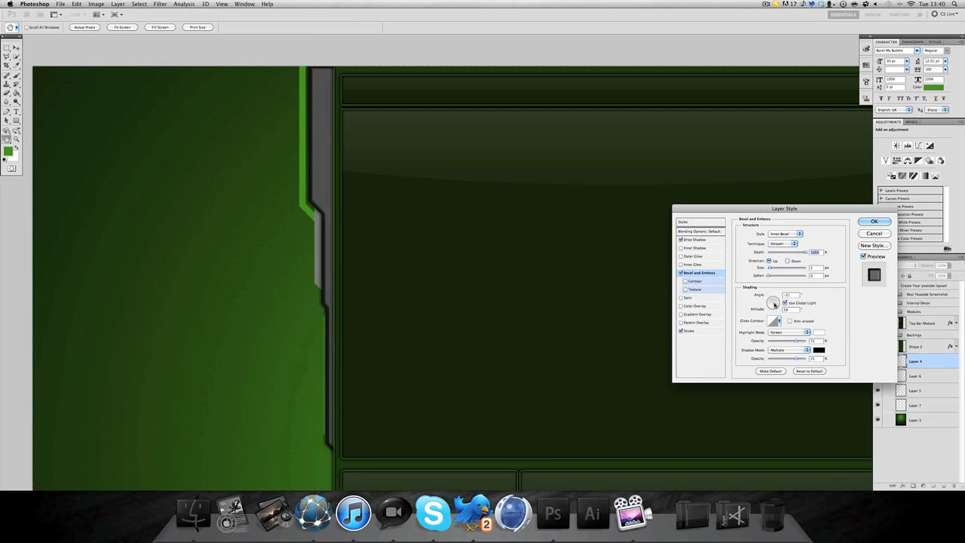
pyautogui.click(772, 302)
pyautogui.moveTo(772, 302); pyautogui.dragTo(773, 303)
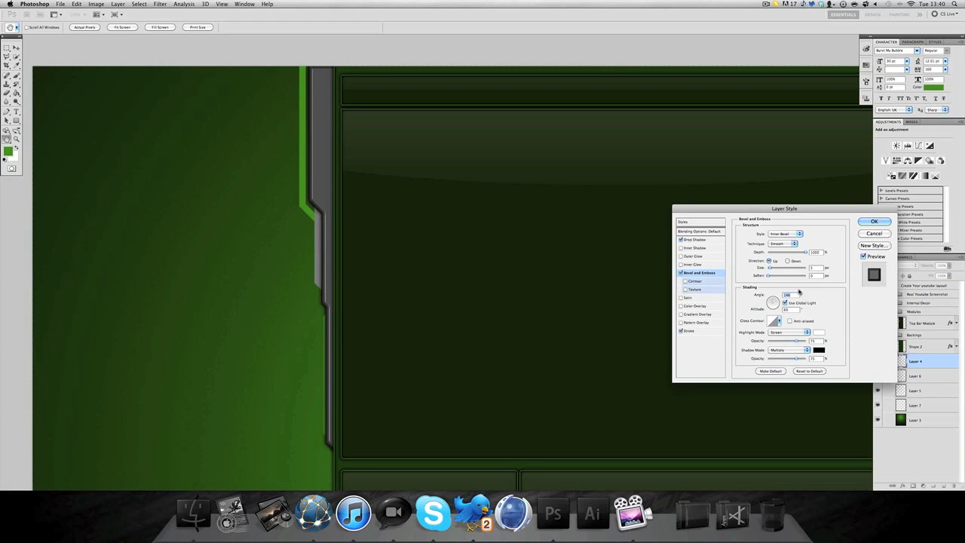
pyautogui.moveTo(796, 342); pyautogui.dragTo(779, 362)
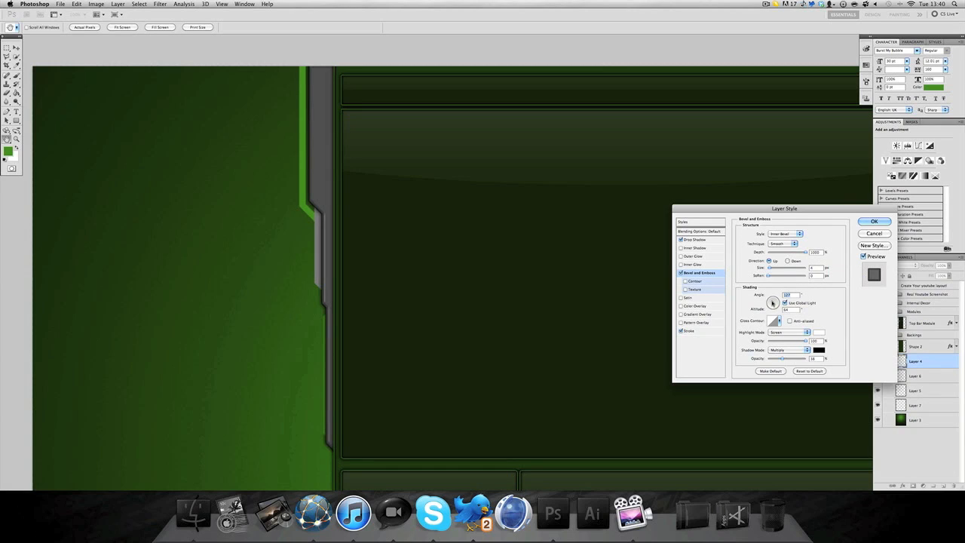
pyautogui.moveTo(771, 303); pyautogui.dragTo(770, 304)
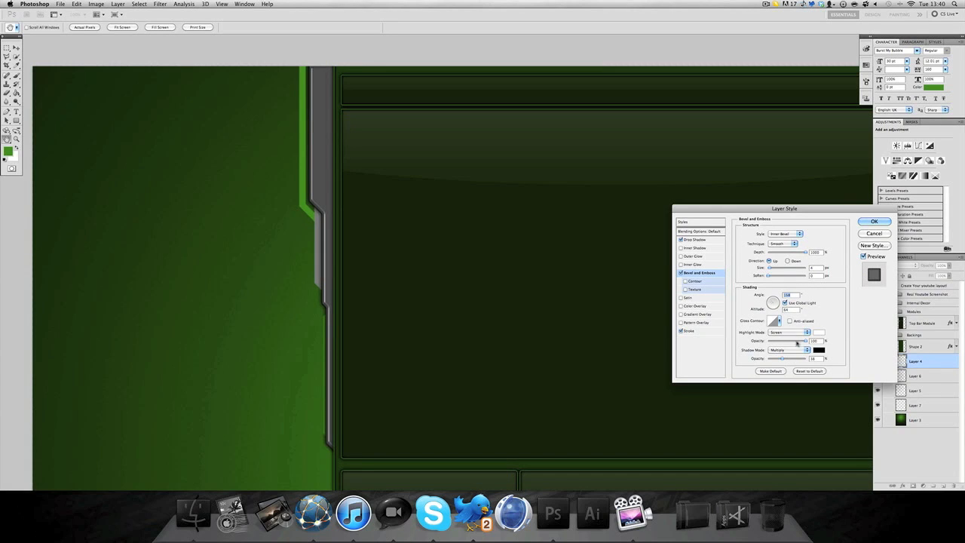
pyautogui.moveTo(791, 341); pyautogui.dragTo(792, 343)
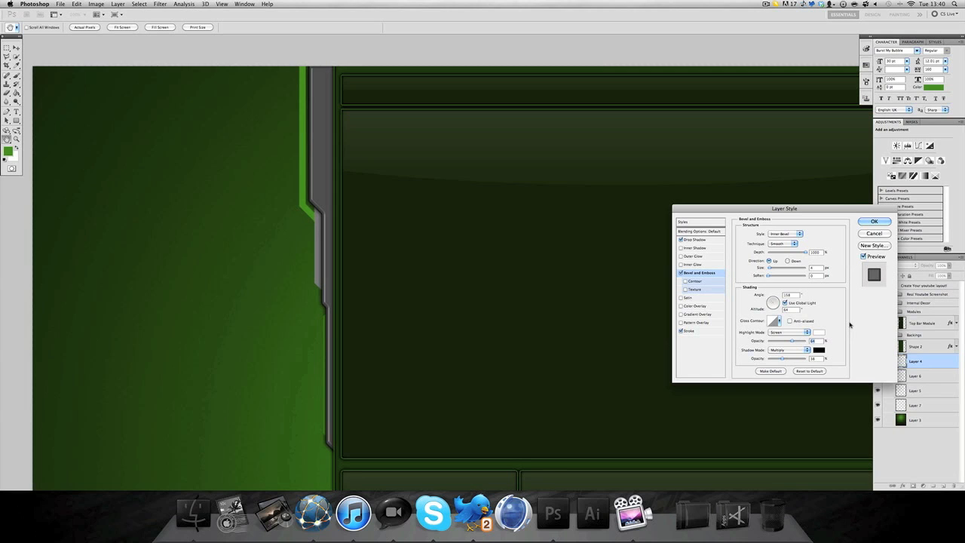
pyautogui.moveTo(811, 208); pyautogui.dragTo(604, 199)
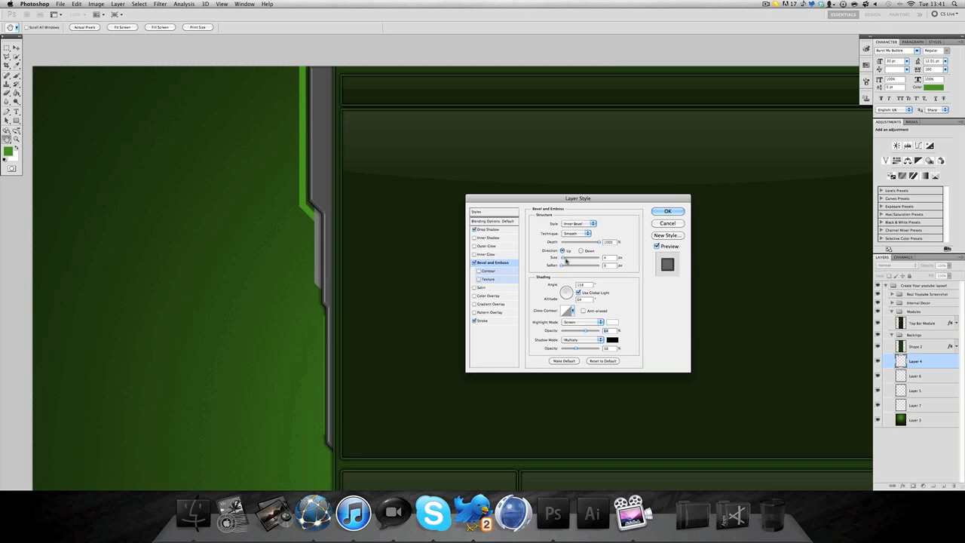
pyautogui.click(665, 212)
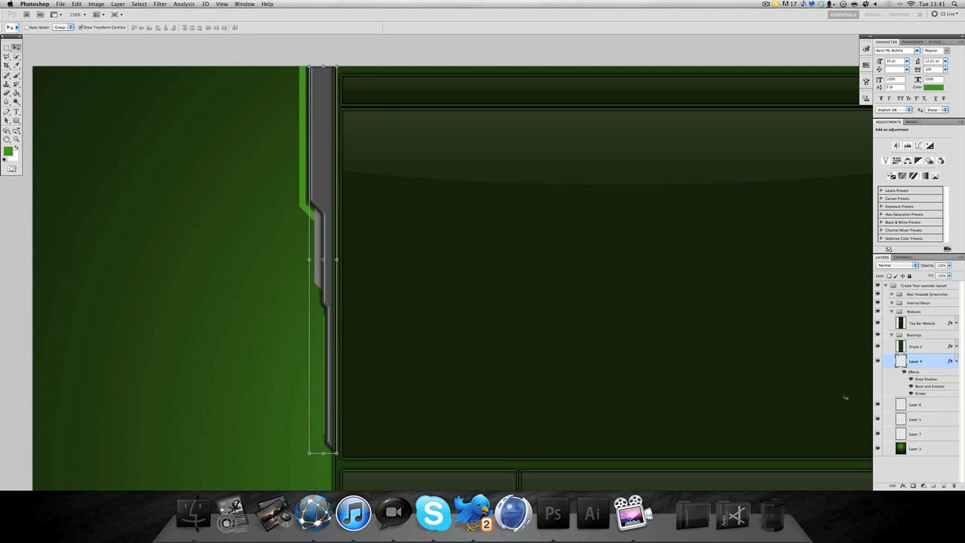
# Step: Copy the dark grey shape's layer style onto the other three edge-shape layers, Layer 6, Layer 5 and Layer 7, and collapse their effects lists
pyautogui.rightClick(936, 363)
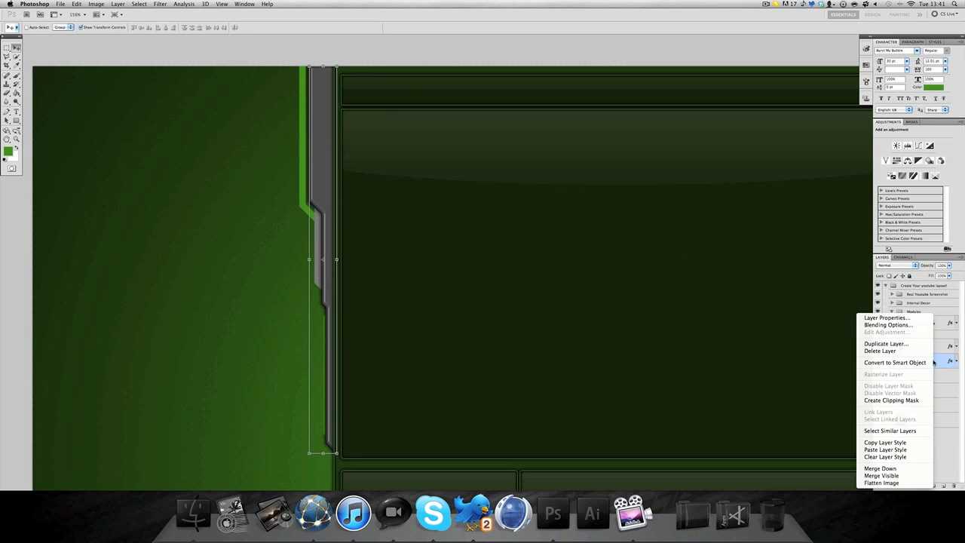
pyautogui.click(890, 443)
pyautogui.keyDown('shift'); pyautogui.click(913, 405); pyautogui.keyUp('shift')
pyautogui.rightClick(917, 406)
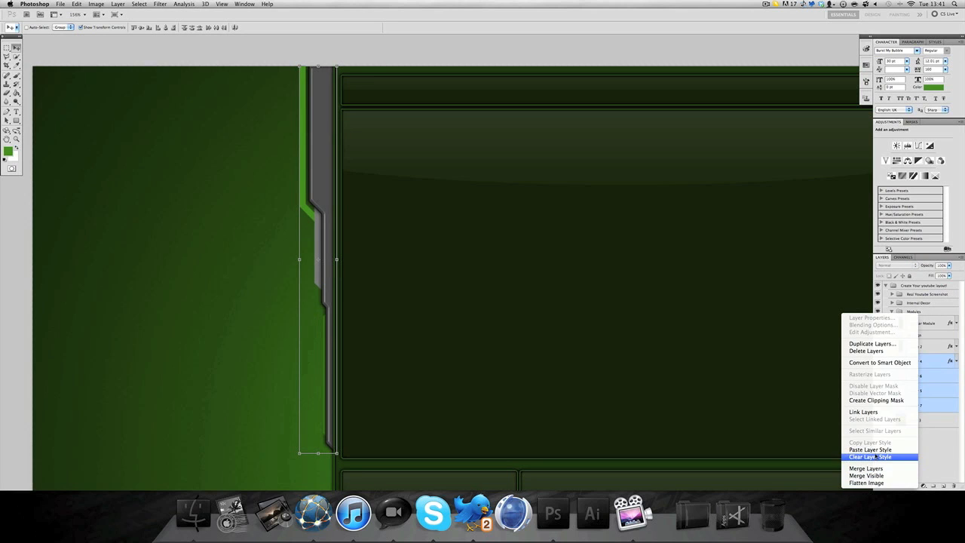
pyautogui.click(868, 450)
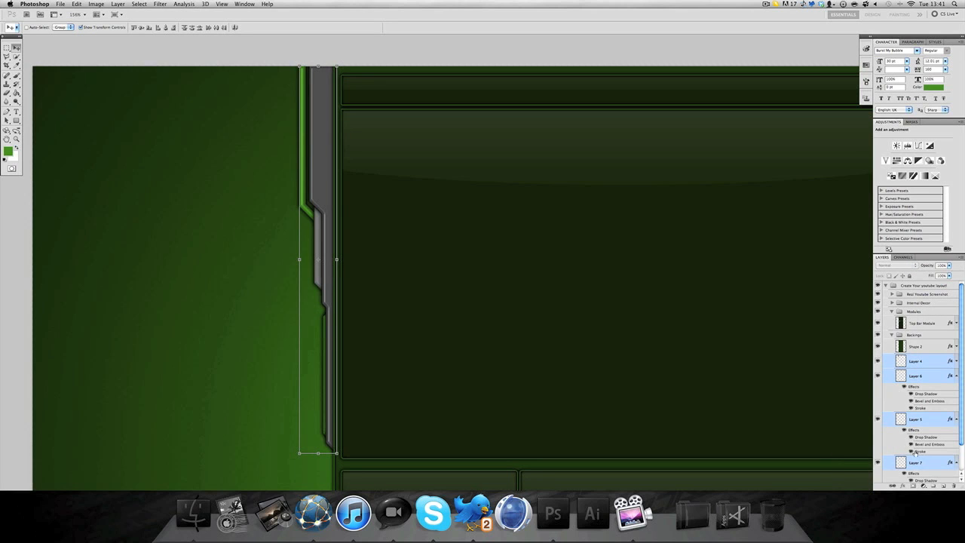
pyautogui.click(954, 460)
pyautogui.click(955, 417)
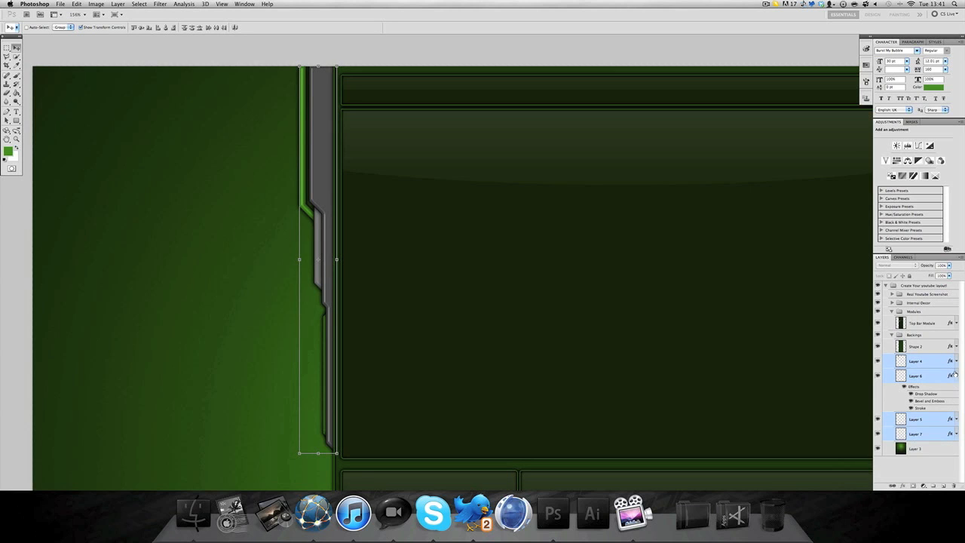
pyautogui.click(955, 375)
pyautogui.click(928, 452)
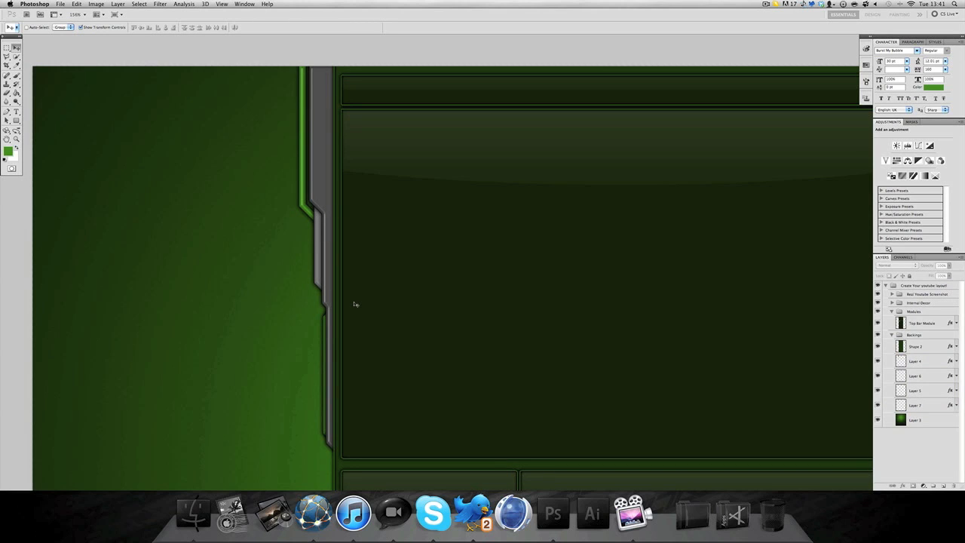
# Step: Add a new empty layer directly above the dark grey shape's layer, Layer 4
pyautogui.click(933, 362)
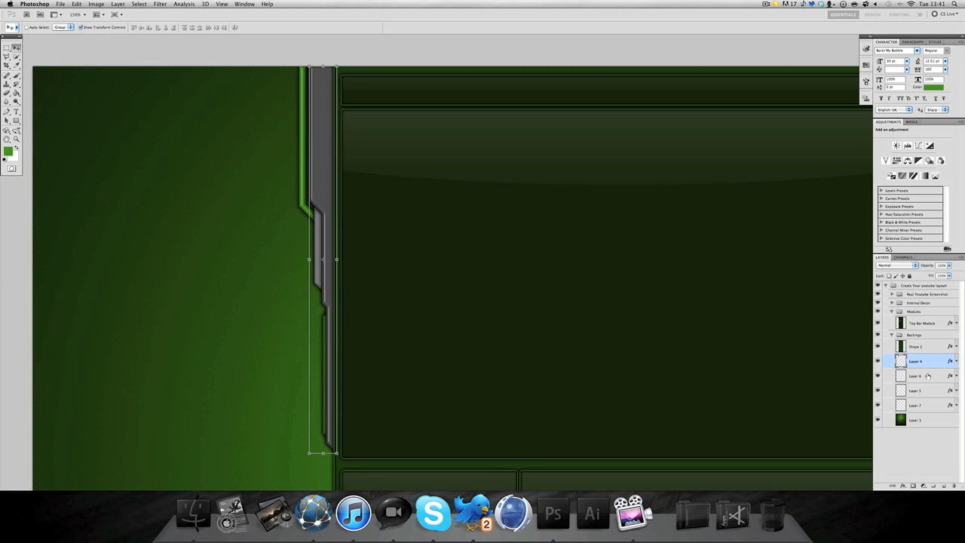
pyautogui.click(945, 486)
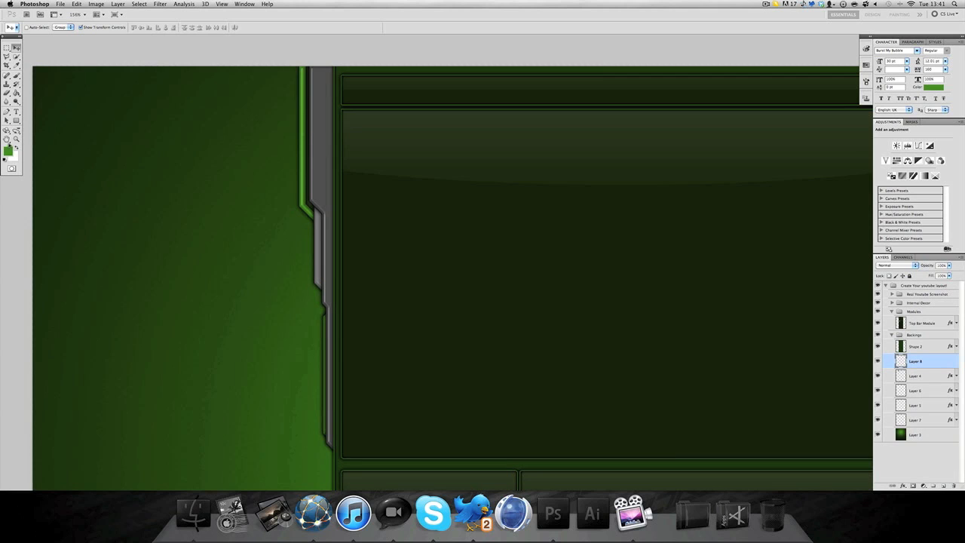
pyautogui.click(7, 112)
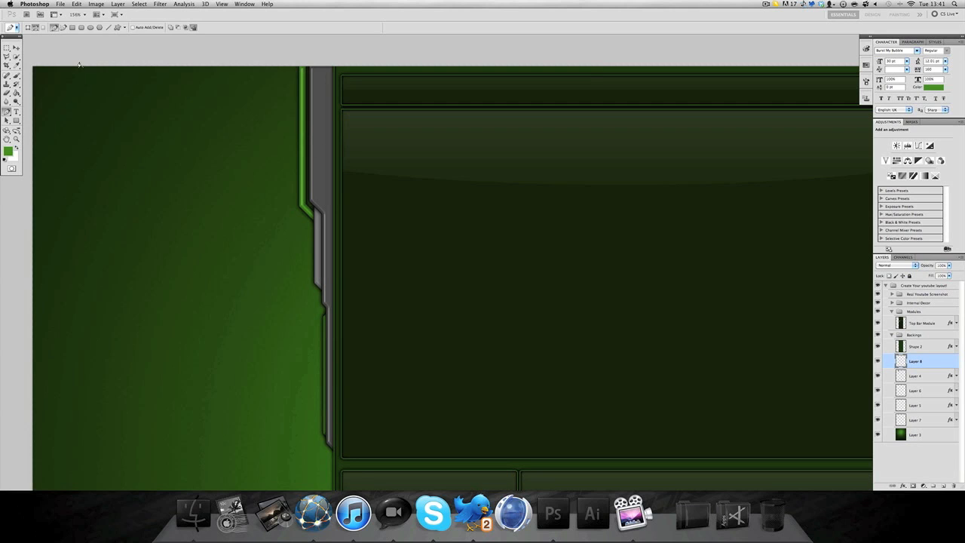
# Step: Nudge the four edge-shape layers, Layer 4 to Layer 7, up together slightly past the canvas's top edge
pyautogui.click(16, 49)
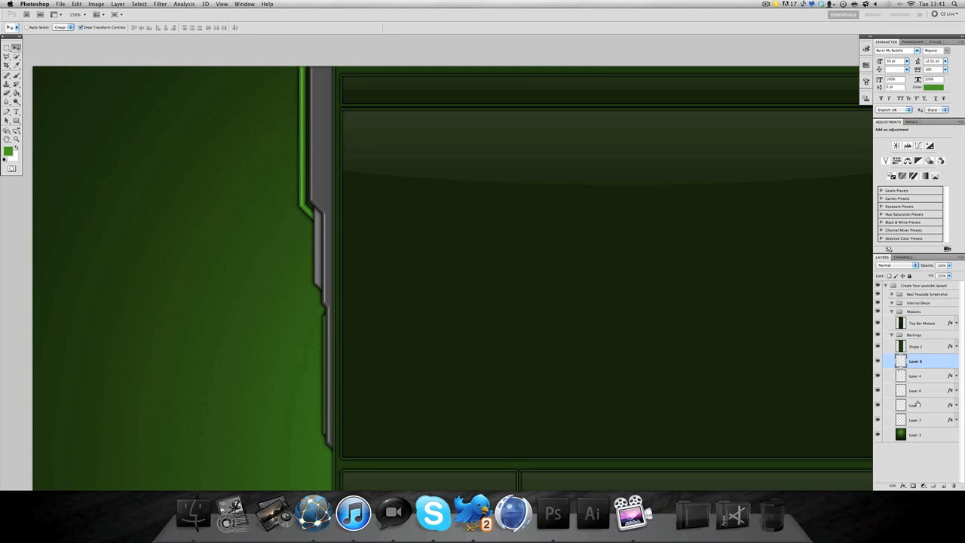
pyautogui.click(917, 377)
pyautogui.keyDown('shift'); pyautogui.click(918, 422); pyautogui.keyUp('shift')
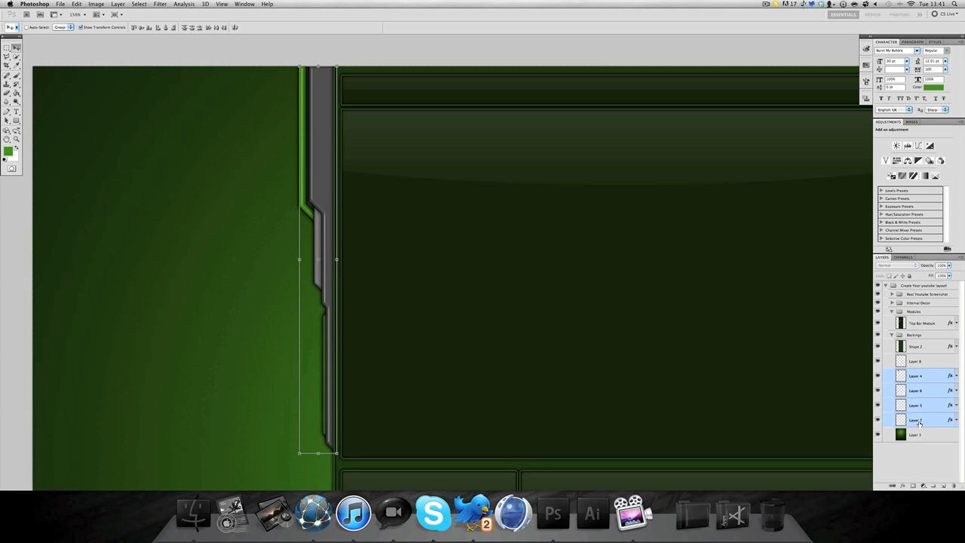
pyautogui.press('Up')
pyautogui.press('Up')
pyautogui.press('Up')
pyautogui.press('Up')
pyautogui.press('Up')
pyautogui.press('Up')
pyautogui.press('Up')
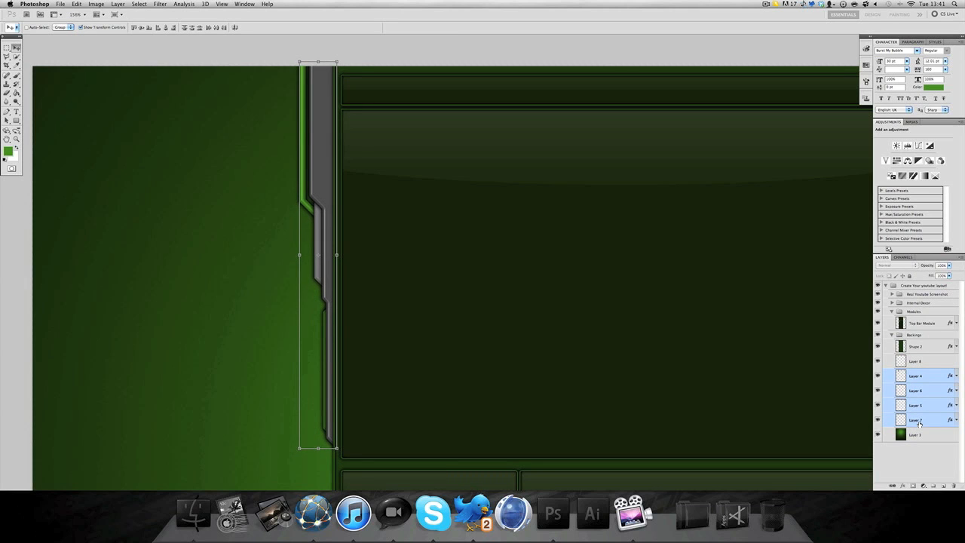
pyautogui.click(915, 362)
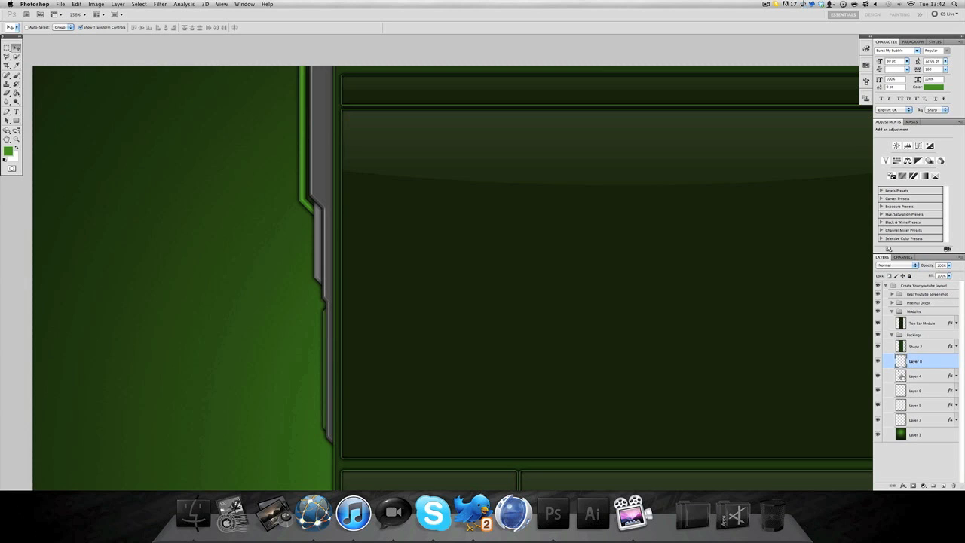
pyautogui.click(914, 376)
pyautogui.moveTo(320, 187); pyautogui.dragTo(264, 207)
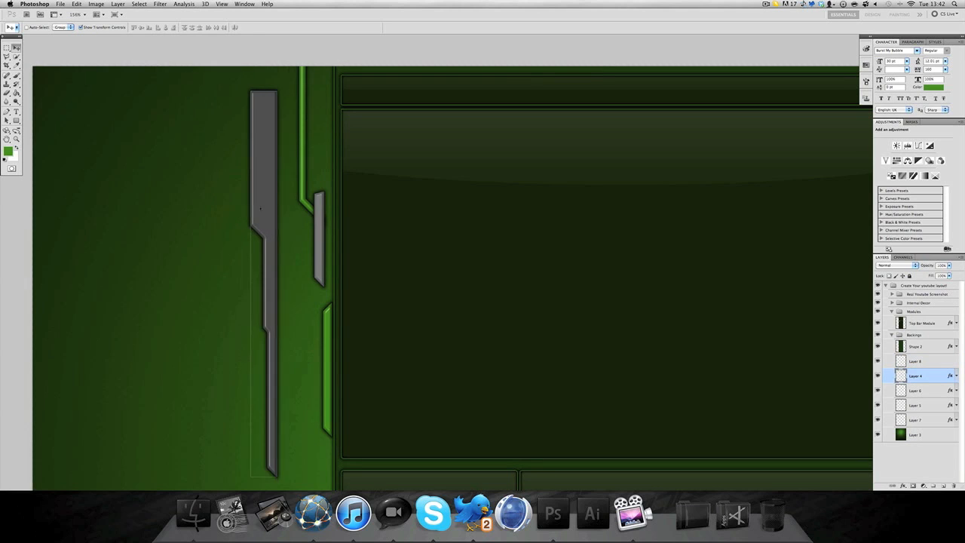
pyautogui.press('super+z')
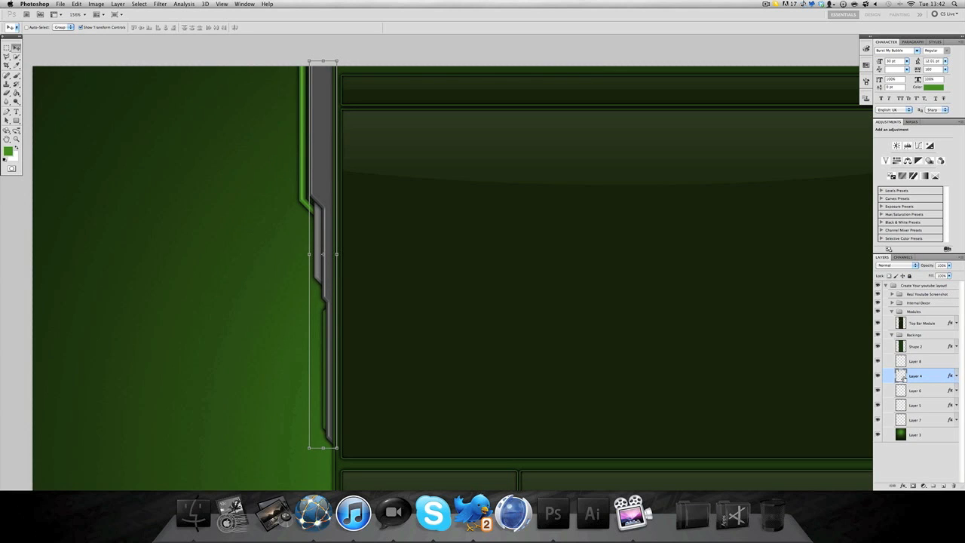
# Step: Load the dark grey shape's outline as a selection on the empty Layer 8 and contract it by 8 pixels
pyautogui.keyDown('super'); pyautogui.click(902, 377); pyautogui.keyUp('super')
pyautogui.click(913, 361)
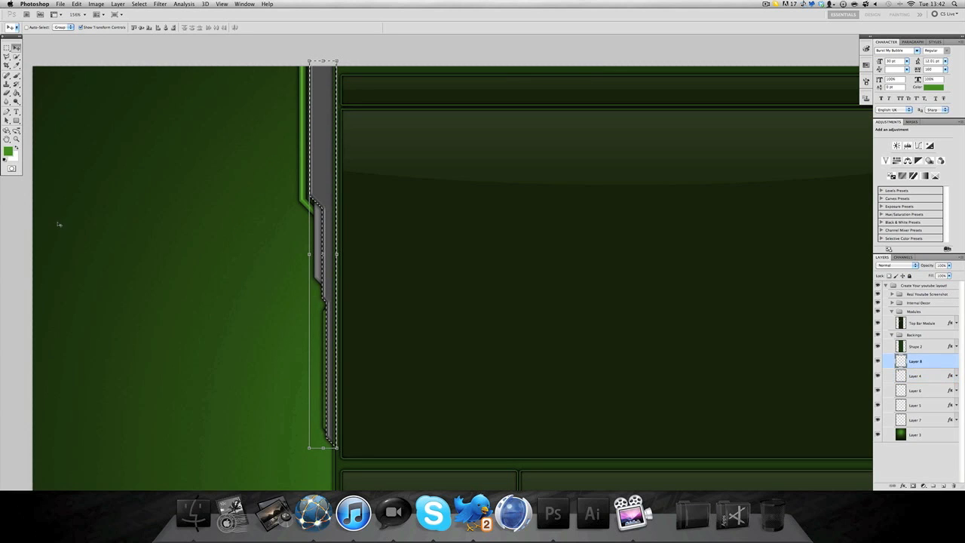
pyautogui.click(139, 3)
pyautogui.moveTo(152, 100)
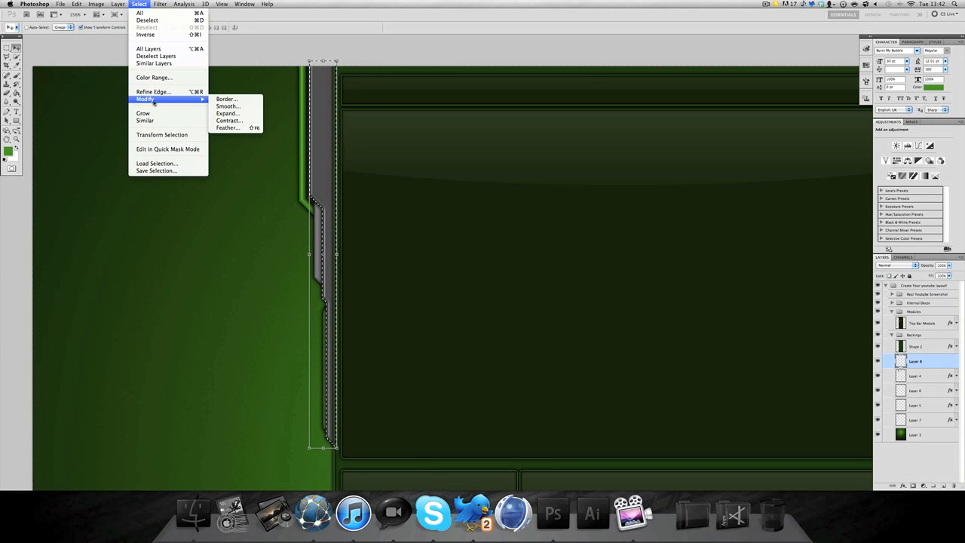
pyautogui.click(252, 122)
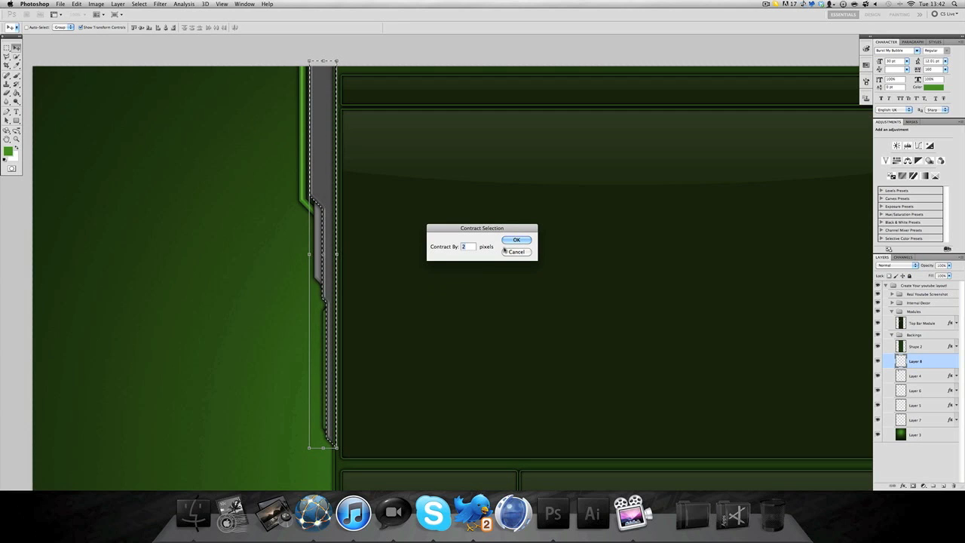
pyautogui.write('8')
pyautogui.press('Return')
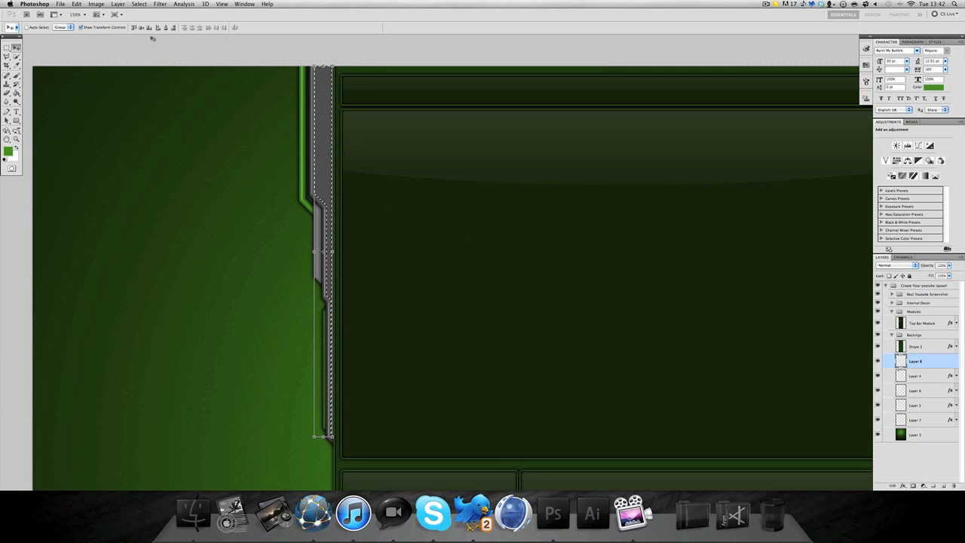
# Step: Contract the selection a second time so it excludes the dark grey shape's narrow lower strip
pyautogui.click(140, 4)
pyautogui.moveTo(164, 101)
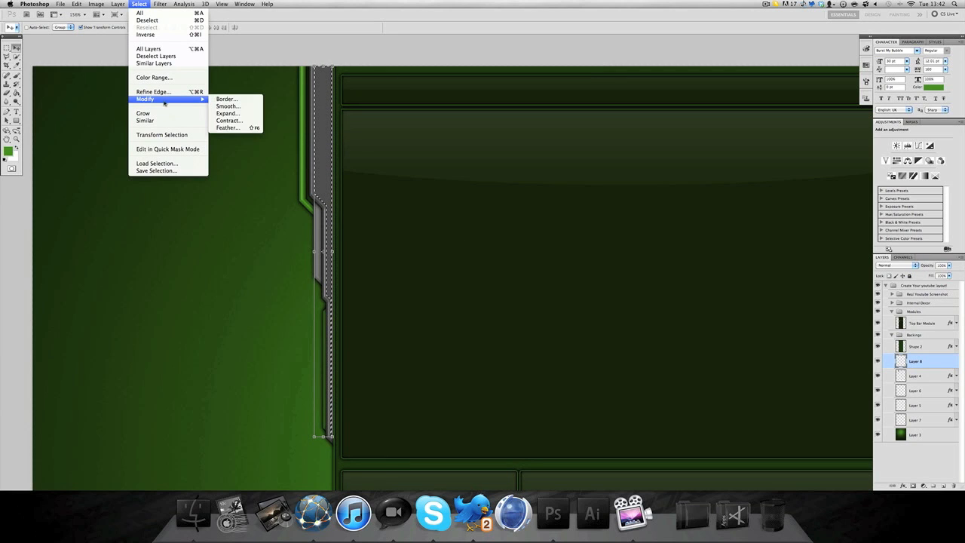
pyautogui.click(235, 121)
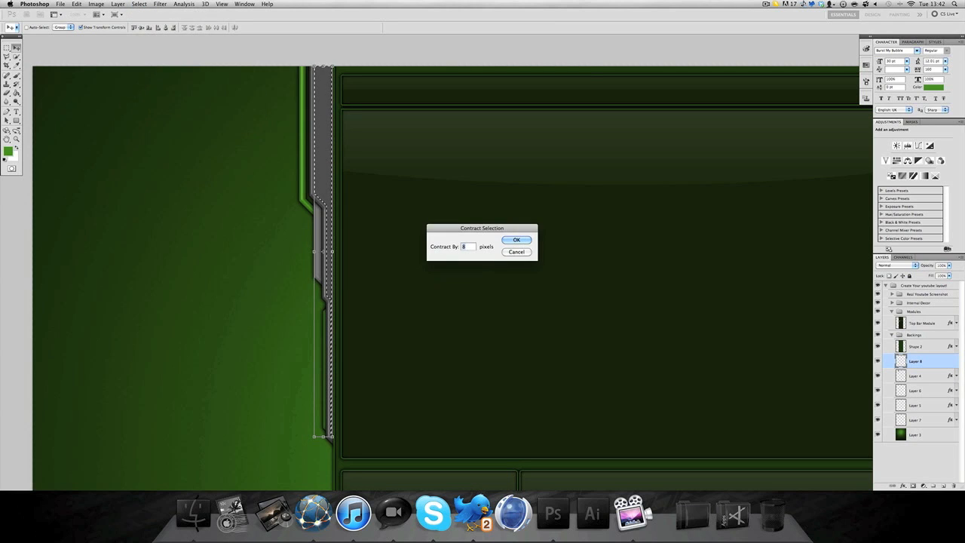
pyautogui.press('Return')
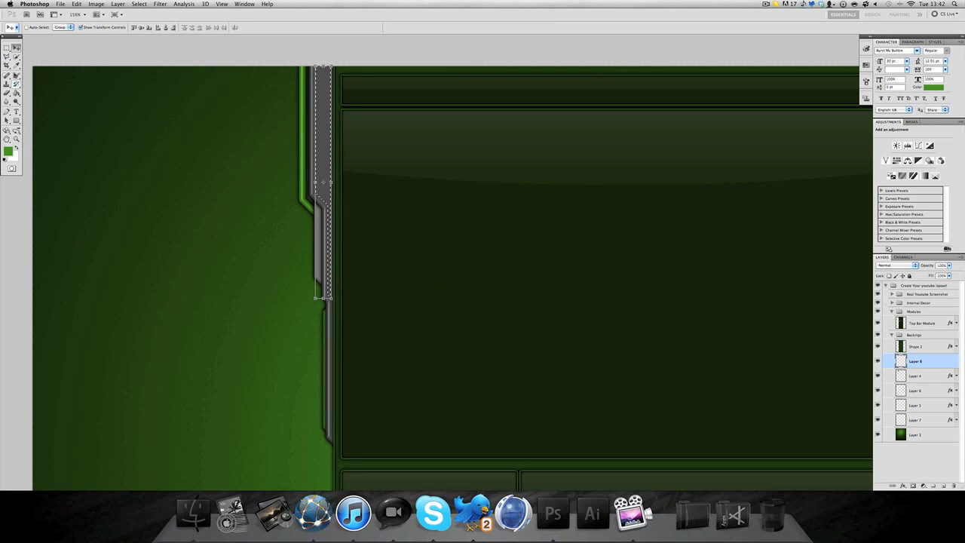
# Step: Subtract everything below the upper diagonal notch from the selection with the Polygonal Lasso, and trim the selection's top edge with the Rectangular Marquee
pyautogui.click(7, 56)
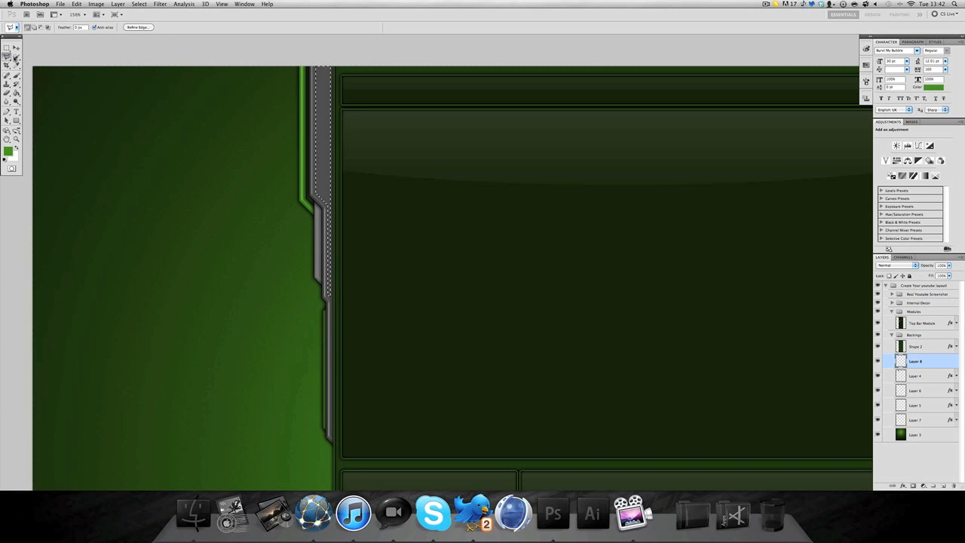
pyautogui.click(6, 56)
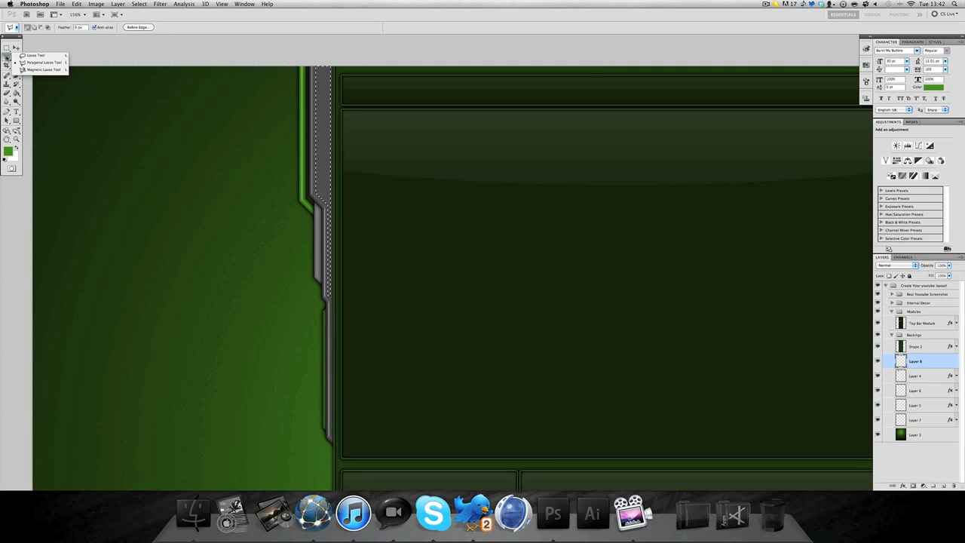
pyautogui.click(42, 62)
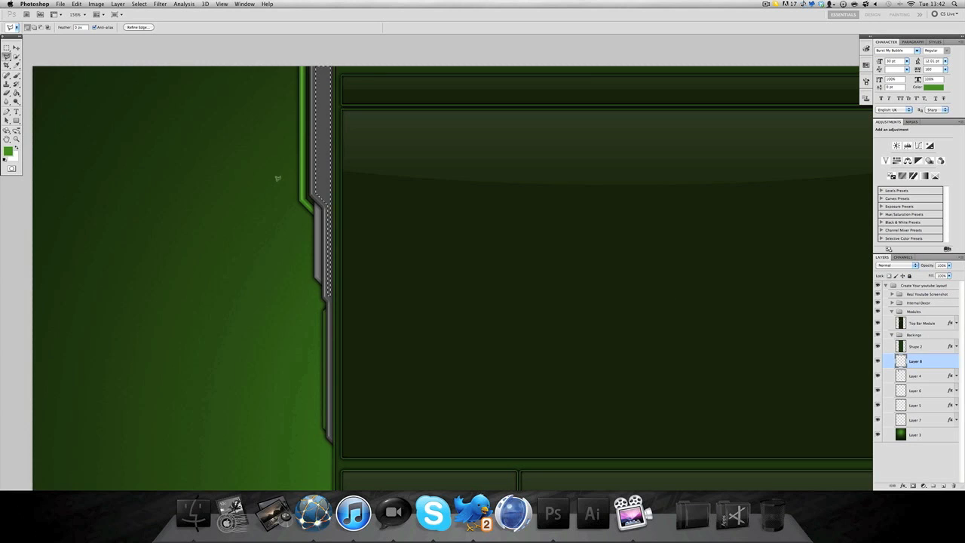
pyautogui.press('alt')
pyautogui.click(339, 207)
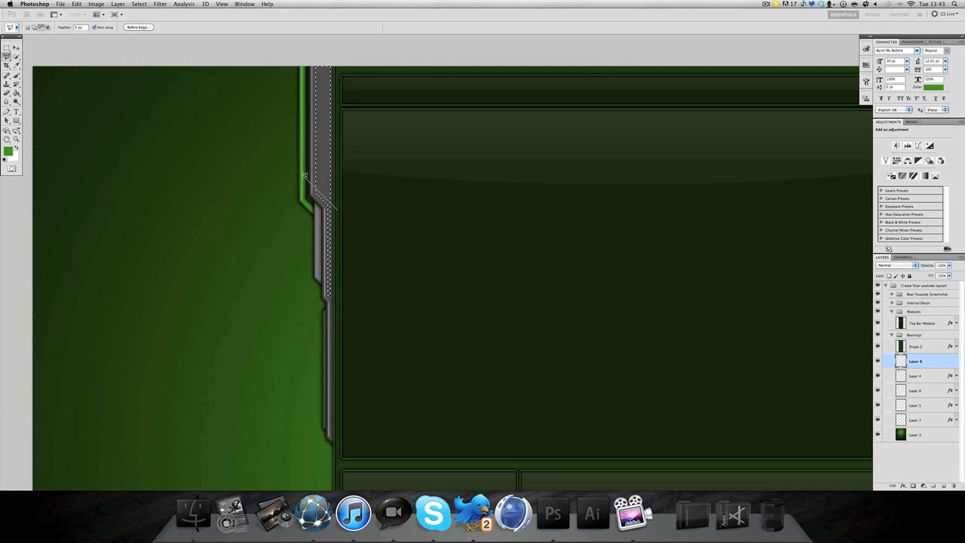
pyautogui.click(306, 328)
pyautogui.click(389, 327)
pyautogui.click(390, 209)
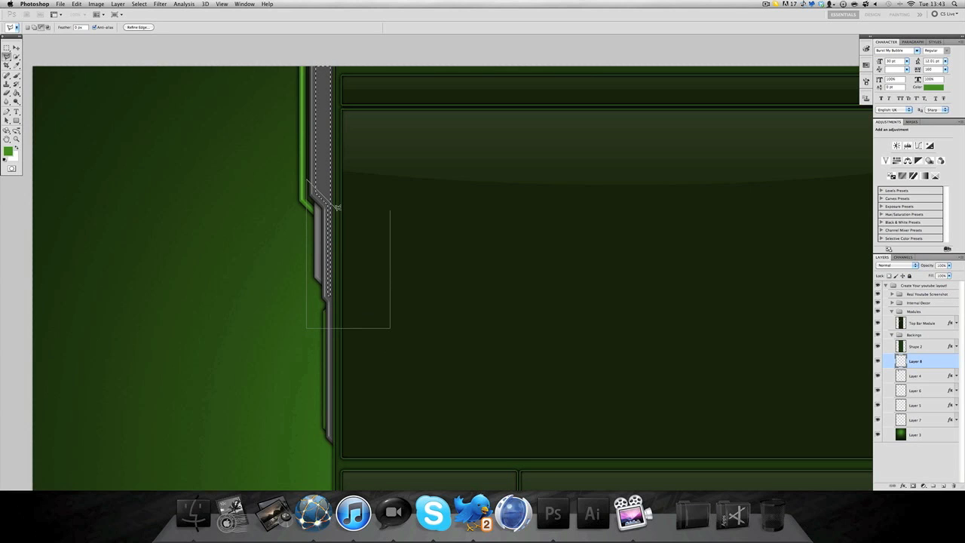
pyautogui.click(339, 207)
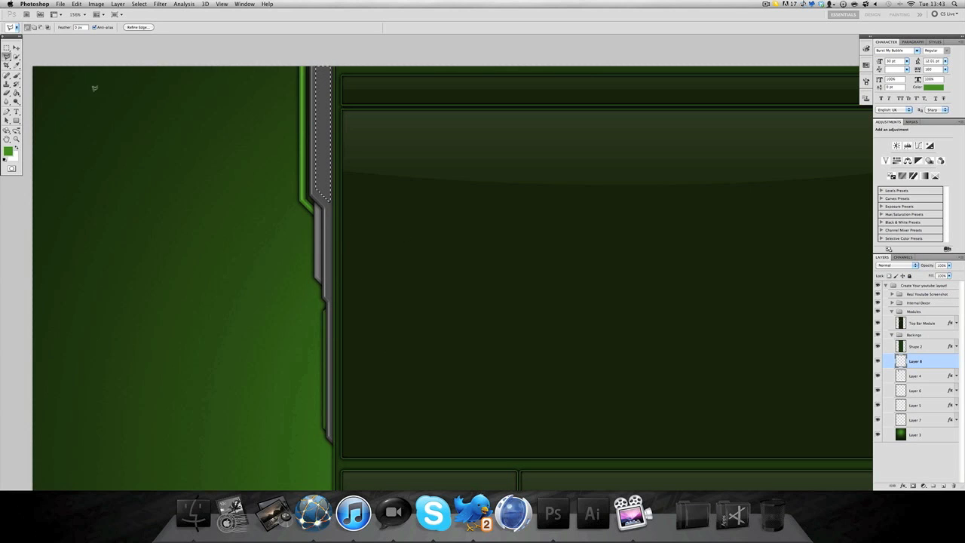
pyautogui.click(7, 47)
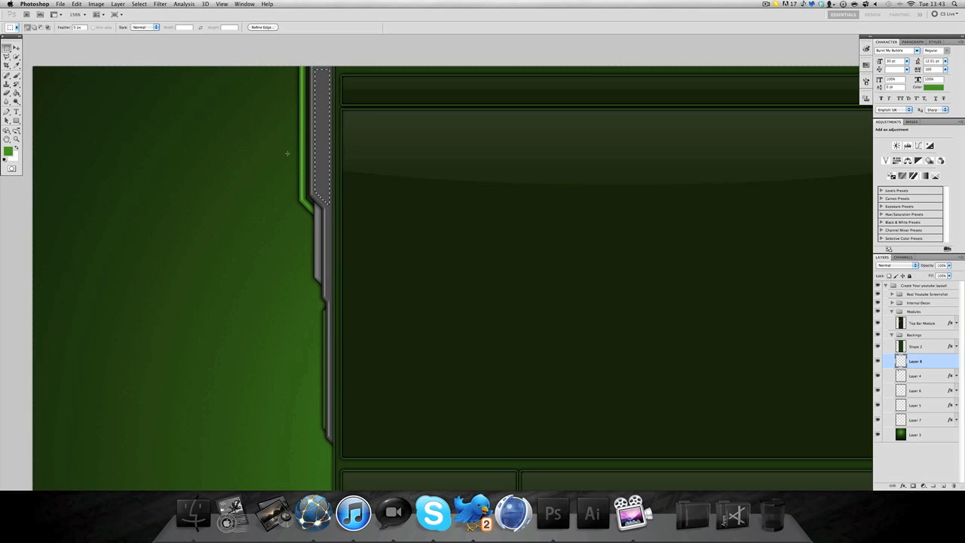
# Step: Fill the selection on Layer 8 with the green foreground colour using the Brush, and deselect it
pyautogui.click(16, 76)
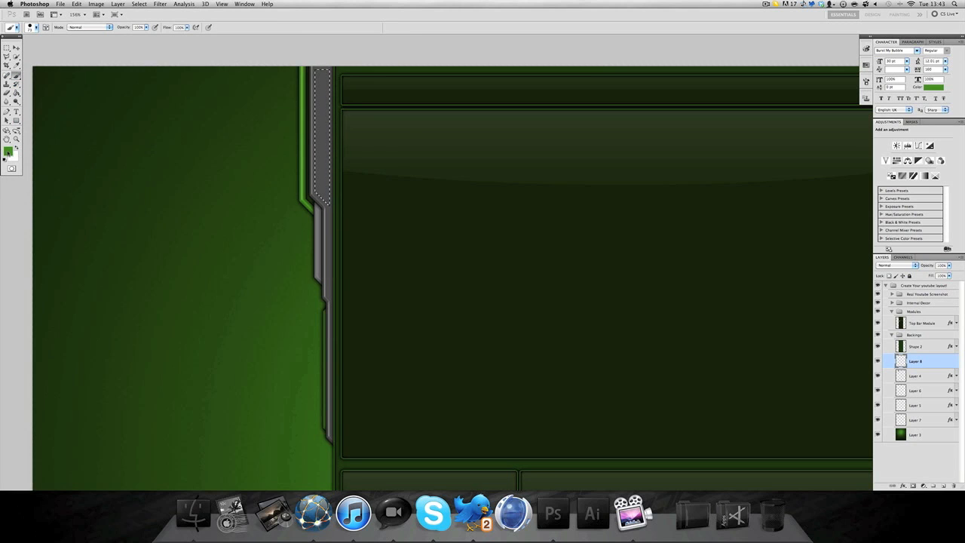
pyautogui.click(321, 195)
pyautogui.press('super+d')
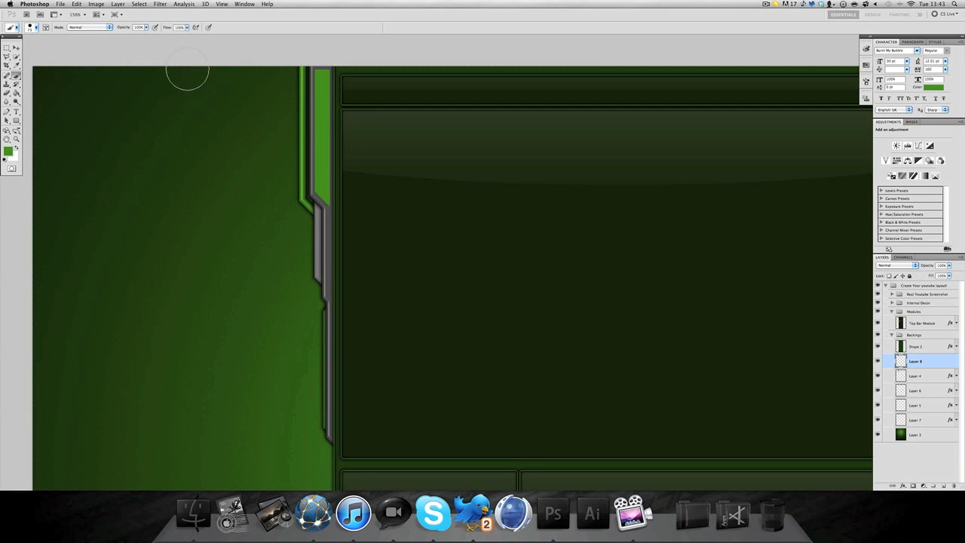
pyautogui.click(17, 47)
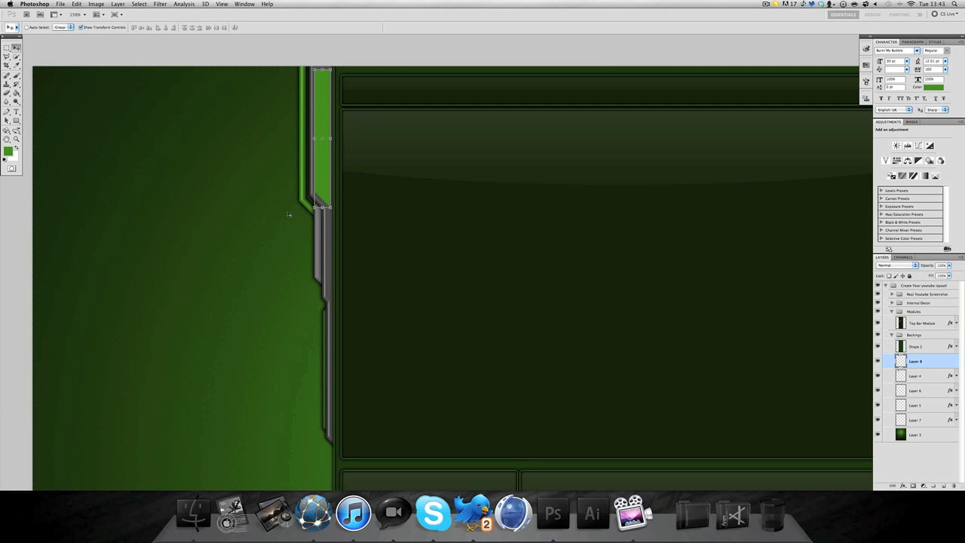
# Step: Trim a thin vertical strip off the green inset's right edge with the Rectangular Marquee, and deselect
pyautogui.click(7, 48)
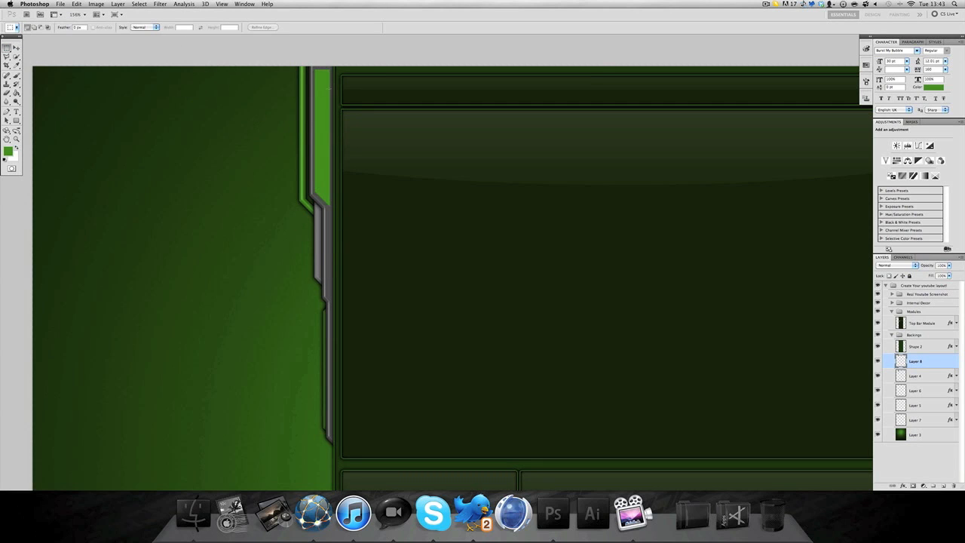
pyautogui.moveTo(337, 62); pyautogui.dragTo(331, 224)
pyautogui.press('Delete')
pyautogui.press('super+d')
pyautogui.click(16, 47)
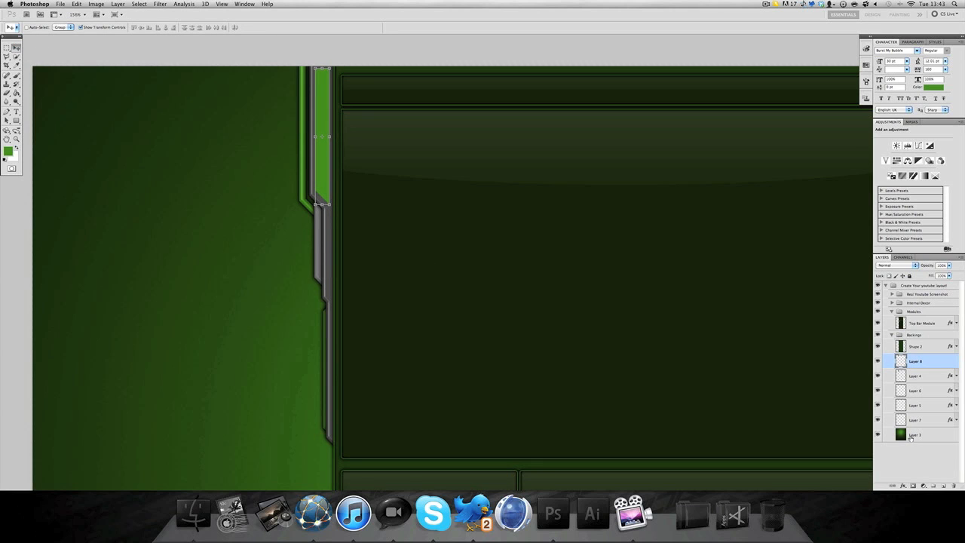
# Step: Add a black outside Stroke in Normal blend mode at 100% opacity to the green inset on Layer 8
pyautogui.click(915, 462)
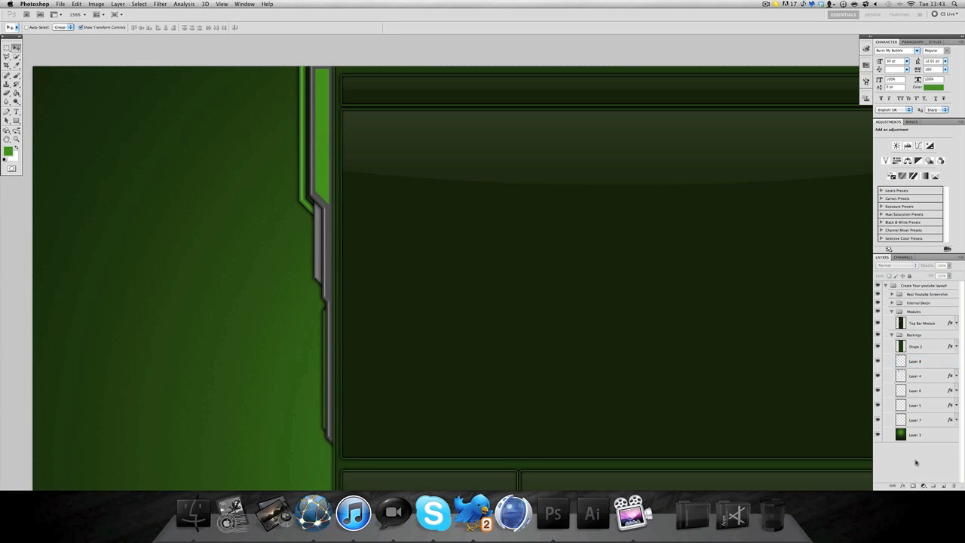
pyautogui.click(928, 364)
pyautogui.click(902, 487)
pyautogui.click(914, 486)
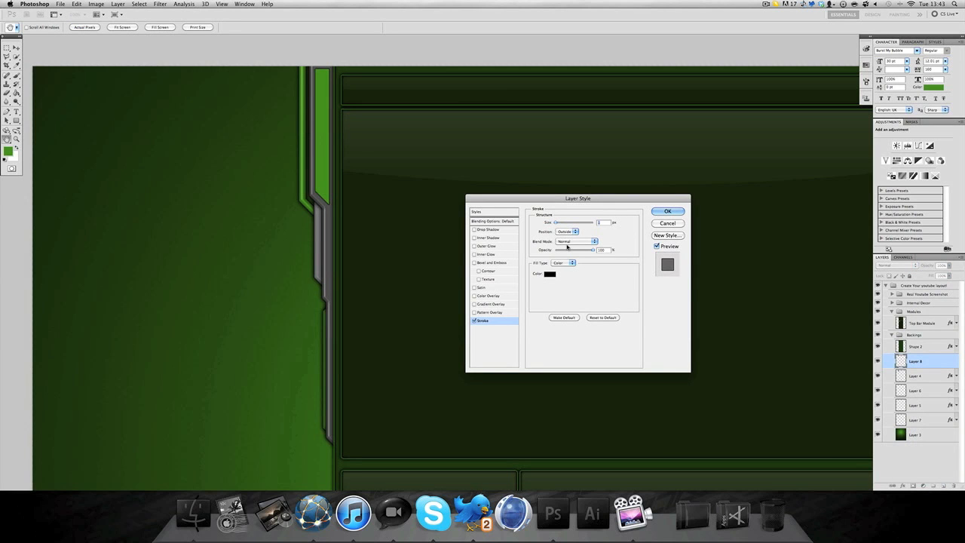
# Step: Add a black Multiply Inner Shadow to Layer 8 with 100% opacity, 3 px distance, 12% choke and 10 px size
pyautogui.click(496, 239)
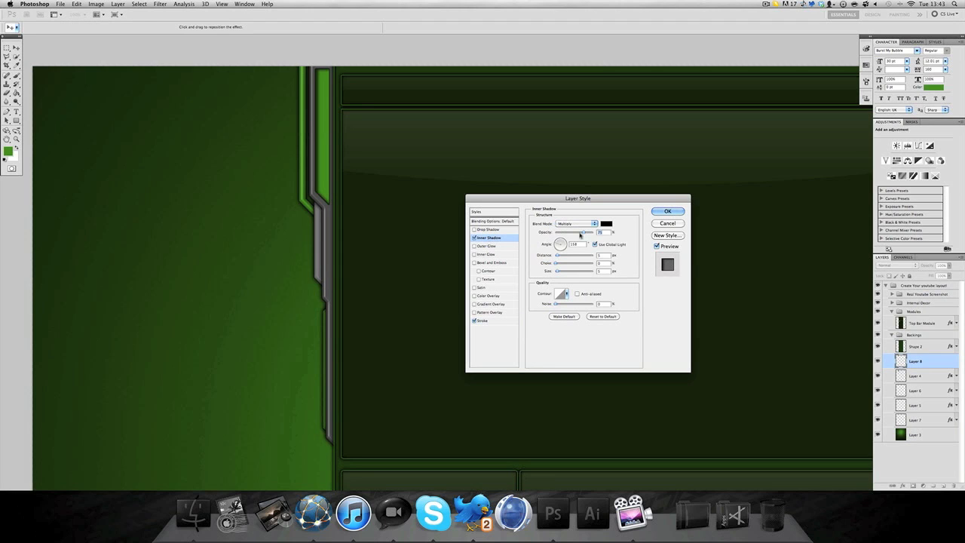
pyautogui.moveTo(582, 233); pyautogui.dragTo(610, 242)
pyautogui.click(606, 255)
pyautogui.press('Down')
pyautogui.press('Down')
pyautogui.press('Down')
pyautogui.press('Up')
pyautogui.moveTo(555, 263); pyautogui.dragTo(560, 272)
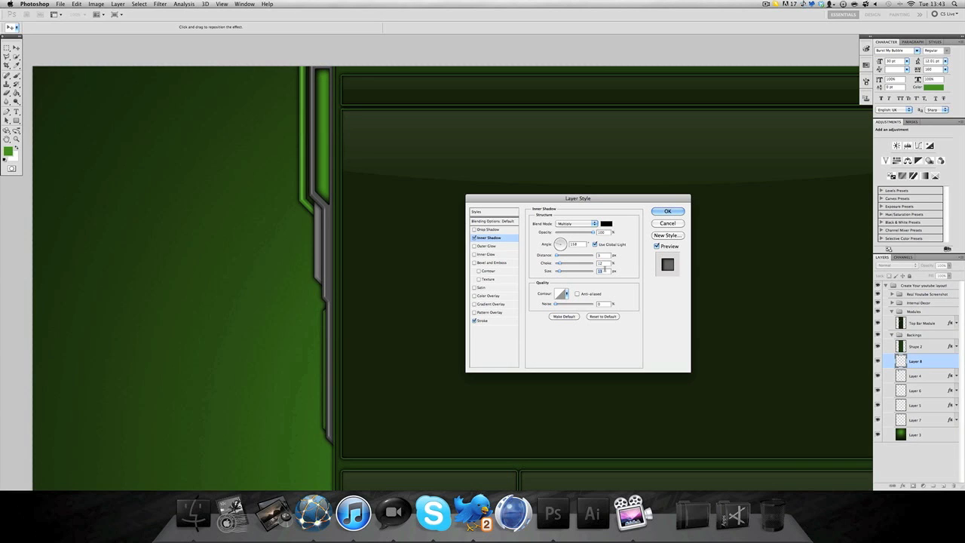
# Step: Refine the inner shadow to 0 px distance, about 19% choke and 7 px size, and apply the layer style
pyautogui.moveTo(561, 264); pyautogui.dragTo(564, 263)
pyautogui.click(599, 256)
pyautogui.press('Down')
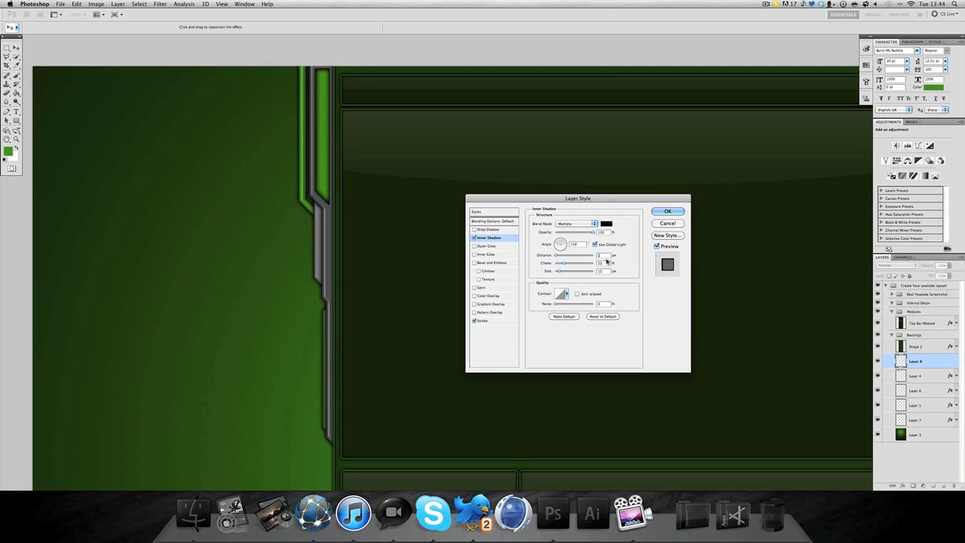
pyautogui.moveTo(558, 271)
pyautogui.mouseDown()
pyautogui.moveTo(587, 256)
pyautogui.moveTo(559, 271)
pyautogui.mouseUp()
pyautogui.press('Down')
pyautogui.press('Down')
pyautogui.press('Up')
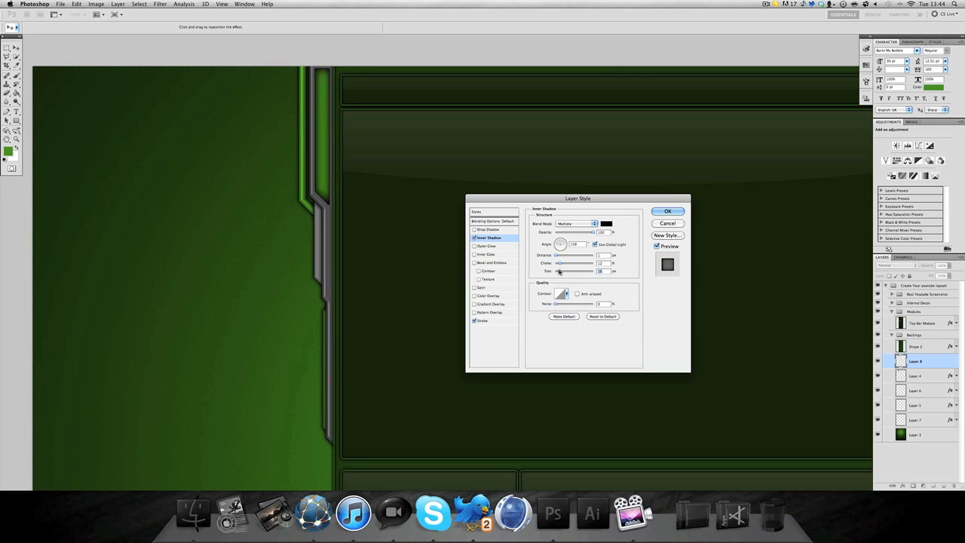
pyautogui.click(561, 263)
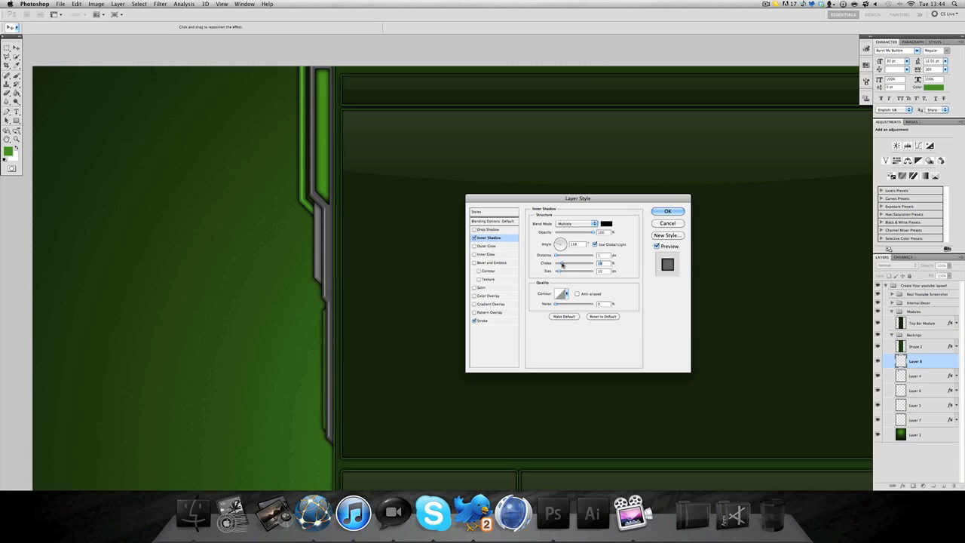
pyautogui.moveTo(561, 264); pyautogui.dragTo(560, 266)
pyautogui.moveTo(560, 265); pyautogui.dragTo(559, 274)
pyautogui.moveTo(557, 257)
pyautogui.mouseDown()
pyautogui.moveTo(546, 257)
pyautogui.moveTo(558, 272)
pyautogui.mouseUp()
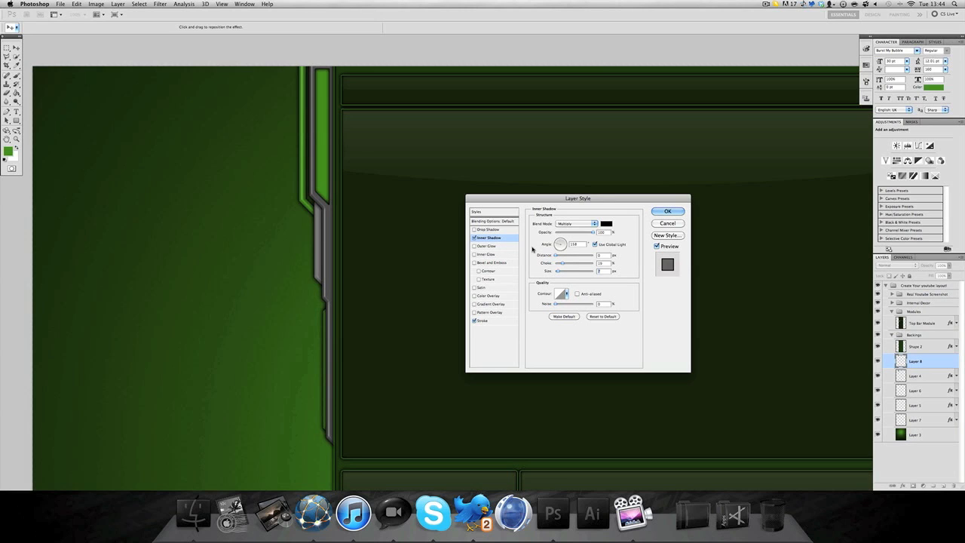
pyautogui.click(666, 211)
# Step: Create a new layer above Layer 8 and clip it to the green inset
pyautogui.click(954, 363)
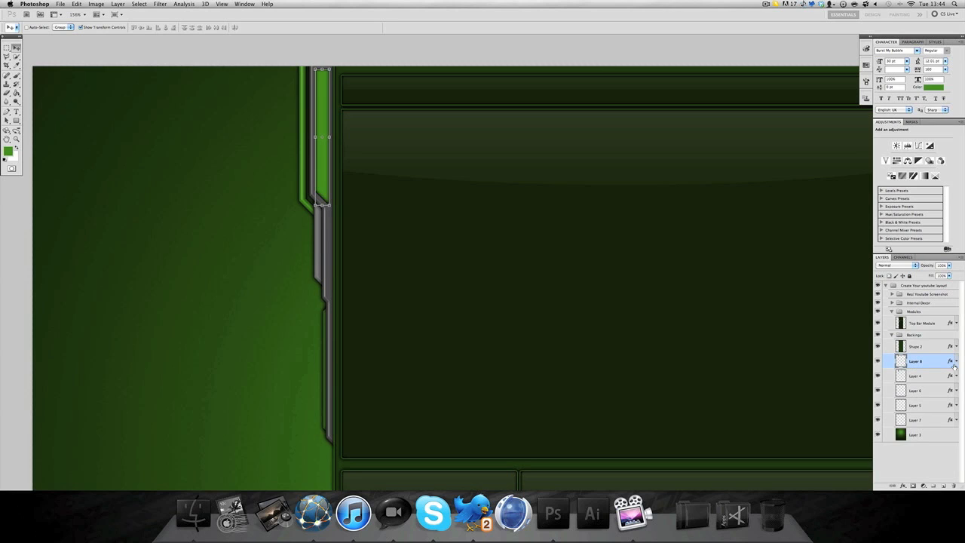
pyautogui.click(943, 485)
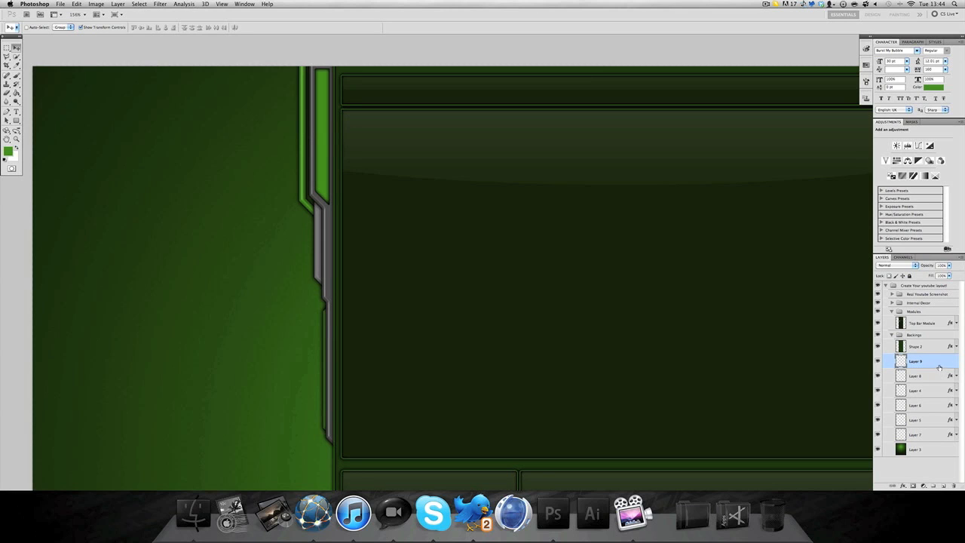
pyautogui.keyDown('alt'); pyautogui.click(940, 367); pyautogui.keyUp('alt')
# Step: Make white the foreground colour and select a rectangle covering the left half of the green inset
pyautogui.click(6, 49)
pyautogui.click(16, 147)
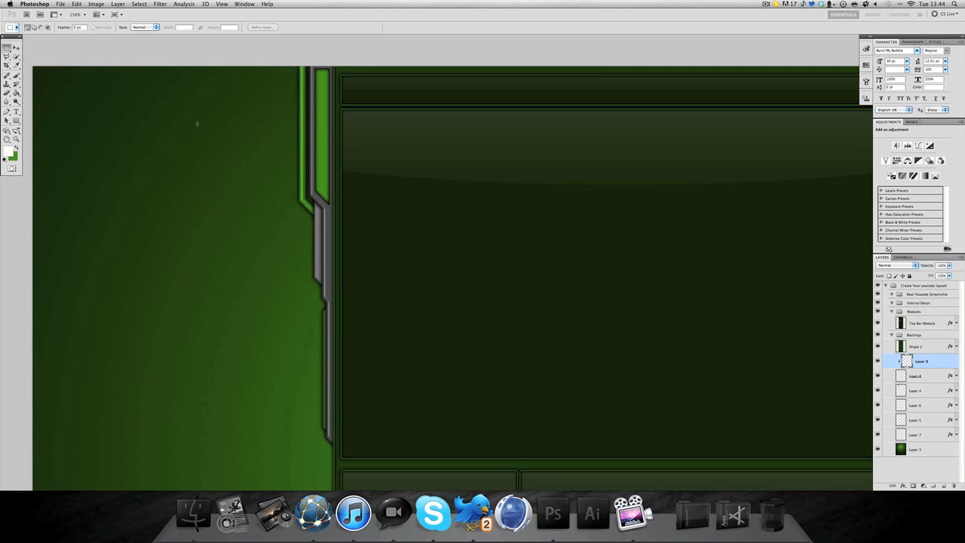
pyautogui.moveTo(322, 160); pyautogui.dragTo(321, 234)
pyautogui.moveTo(283, 69); pyautogui.dragTo(280, 66)
# Step: Draw a horizontal white-to-transparent gradient across the selection on the clipped Layer 9, and deselect
pyautogui.moveTo(16, 92); pyautogui.dragTo(44, 93)
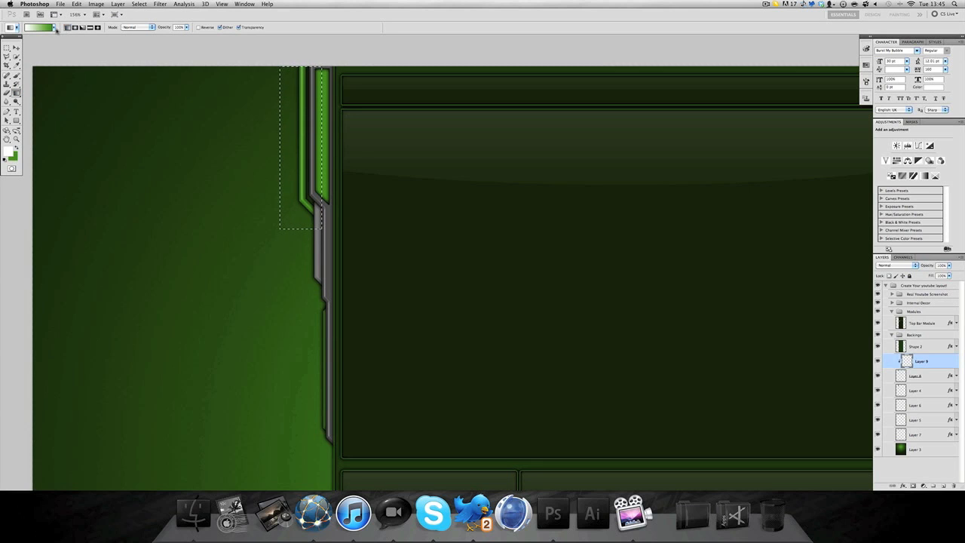
pyautogui.click(53, 27)
pyautogui.click(25, 43)
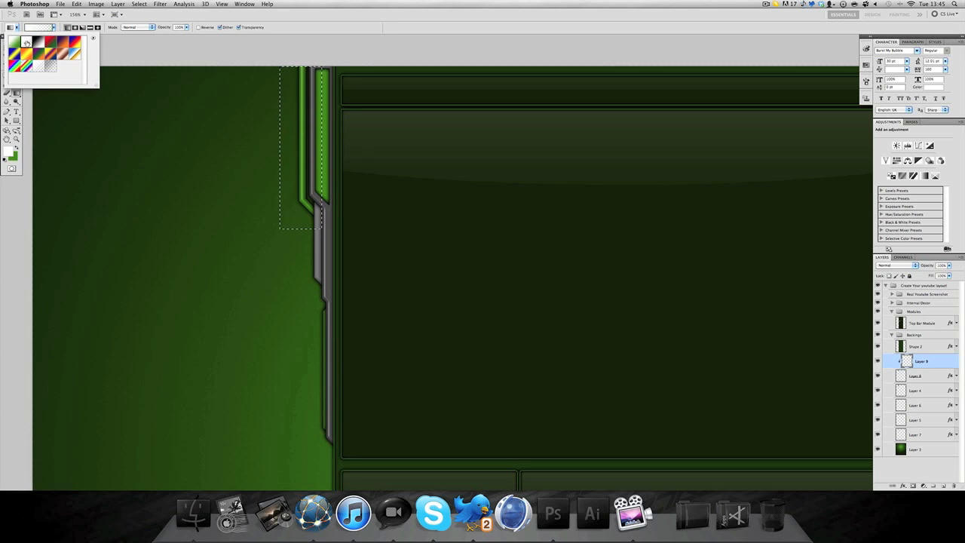
pyautogui.click(61, 25)
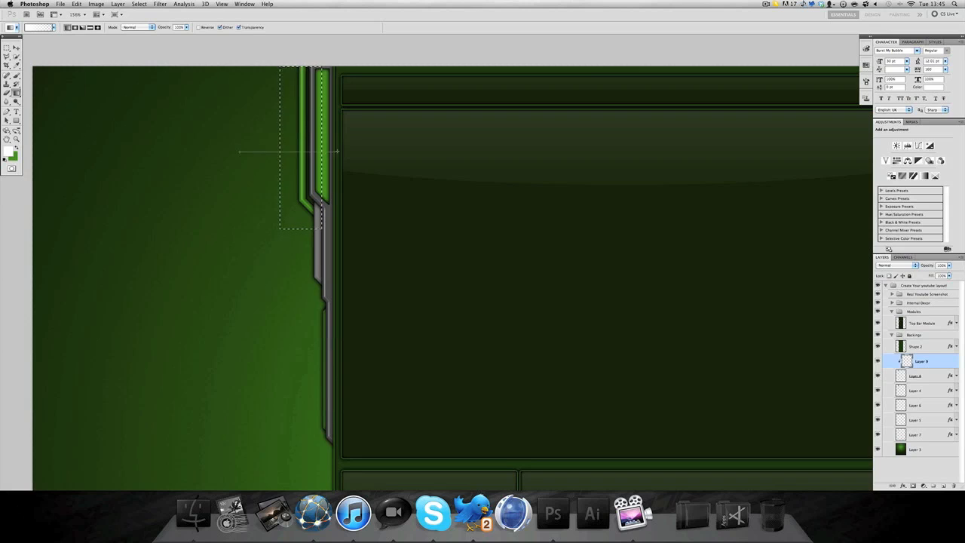
pyautogui.press('super+d')
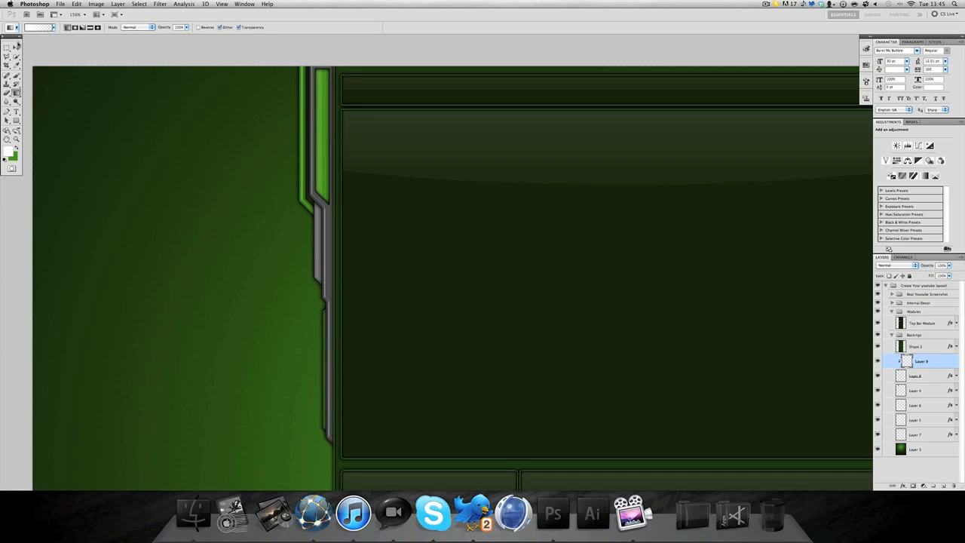
# Step: Duplicate the Layer 9 highlight and reduce the copy's opacity
pyautogui.click(15, 47)
pyautogui.moveTo(936, 366); pyautogui.dragTo(943, 486)
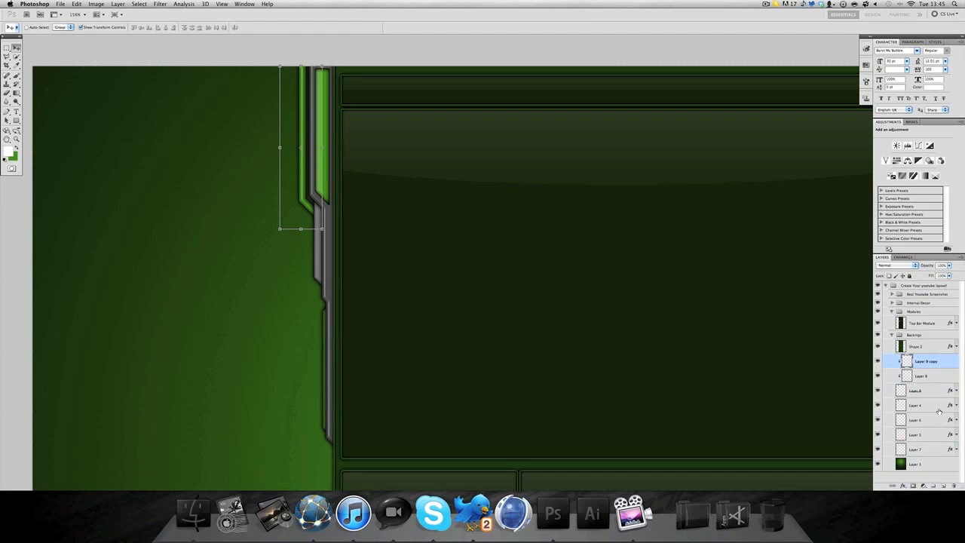
pyautogui.click(941, 478)
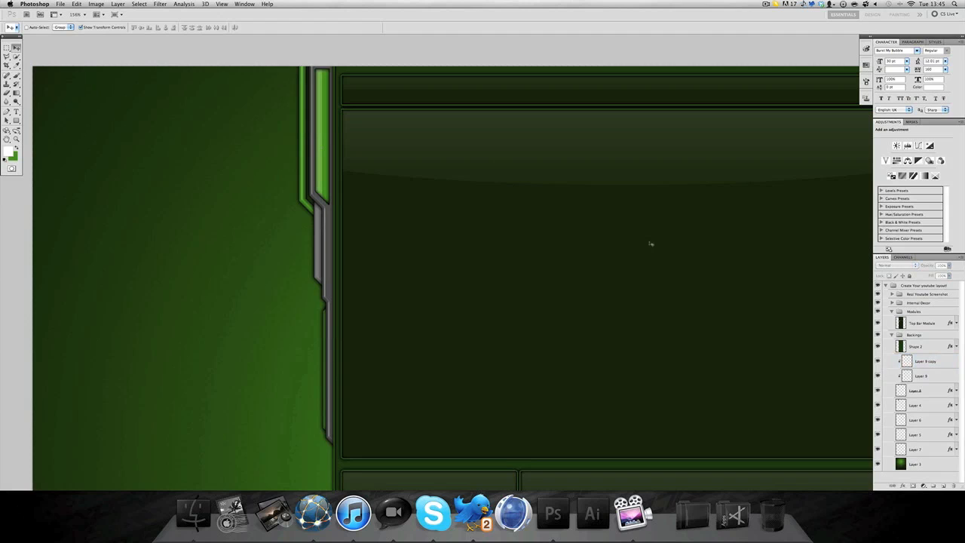
pyautogui.click(922, 364)
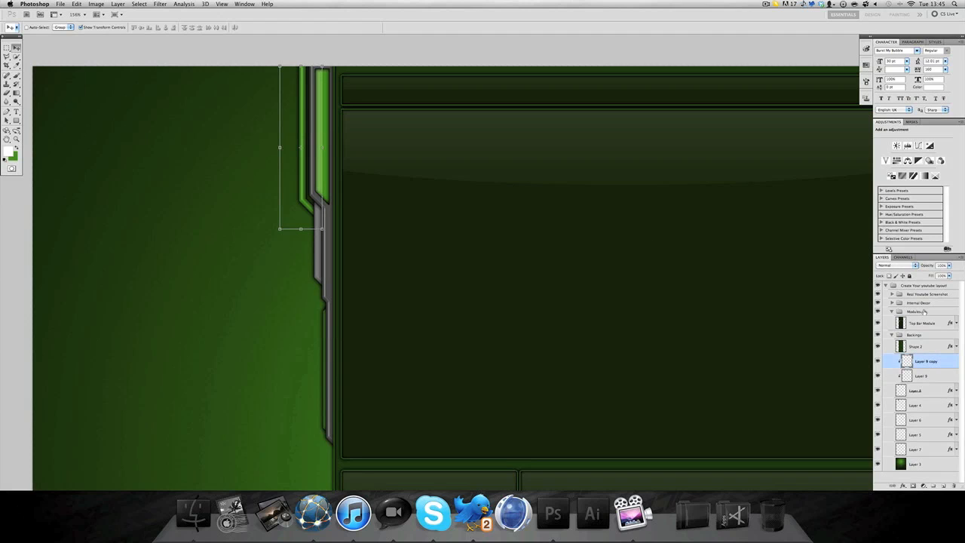
pyautogui.moveTo(926, 266); pyautogui.dragTo(921, 265)
# Step: Merge the two highlight layers together, and merge the result down into Layer 8
pyautogui.keyDown('shift'); pyautogui.click(919, 375); pyautogui.keyUp('shift')
pyautogui.rightClick(919, 375)
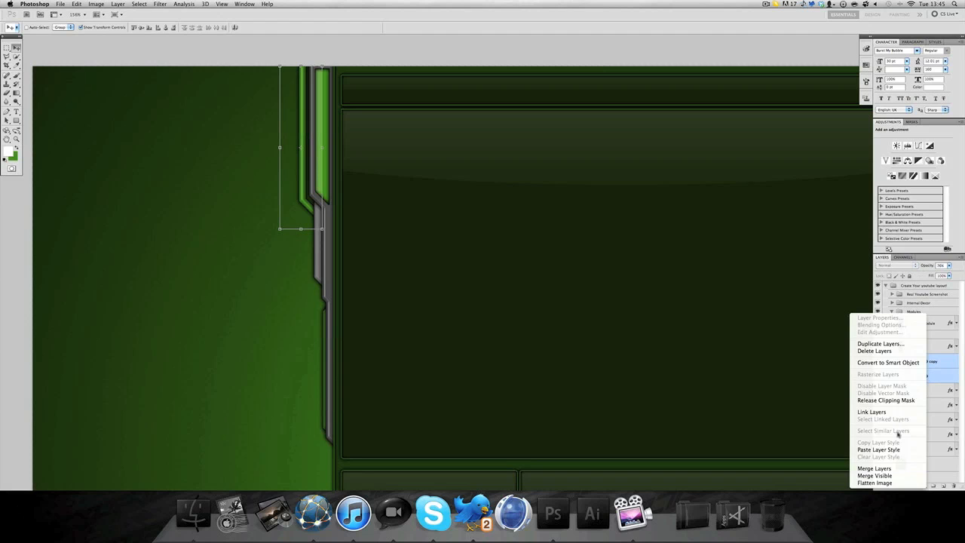
pyautogui.click(889, 469)
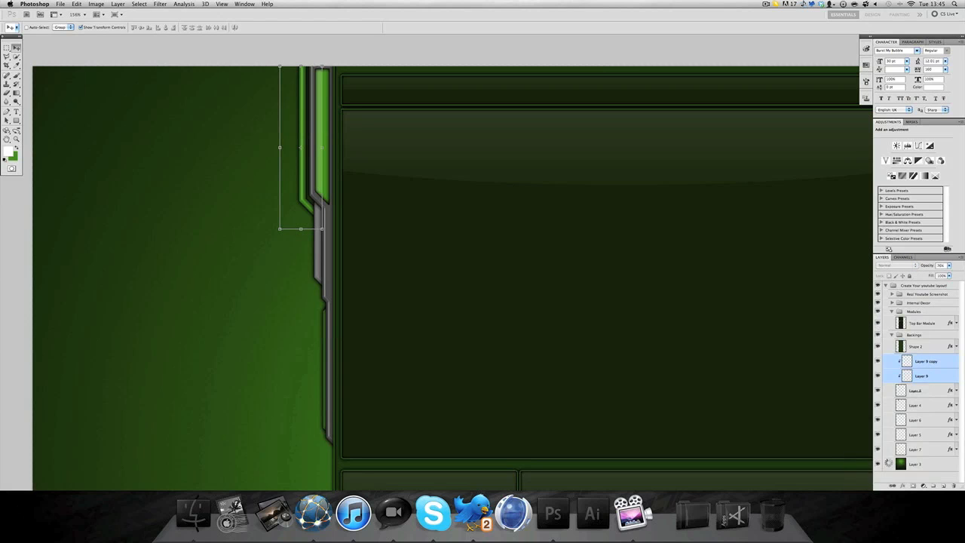
pyautogui.rightClick(919, 363)
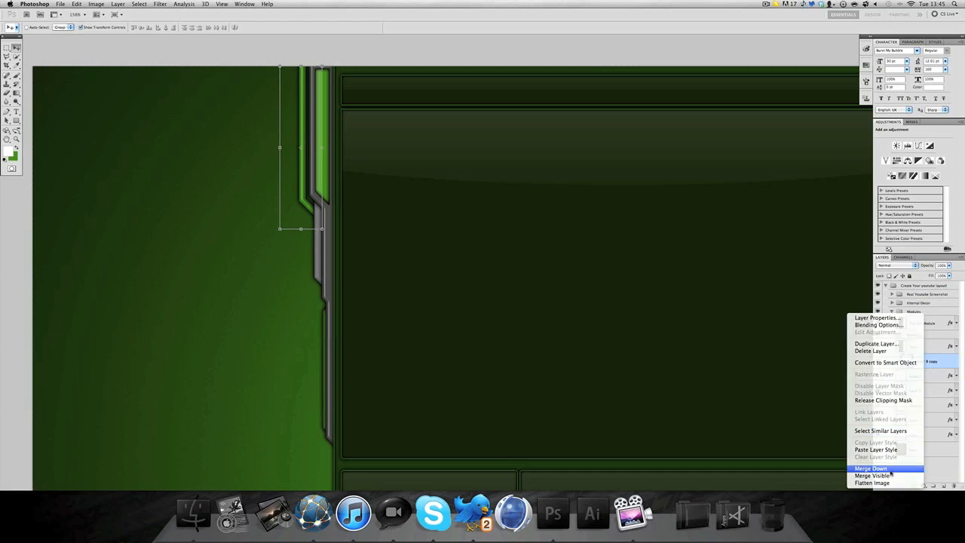
pyautogui.click(887, 471)
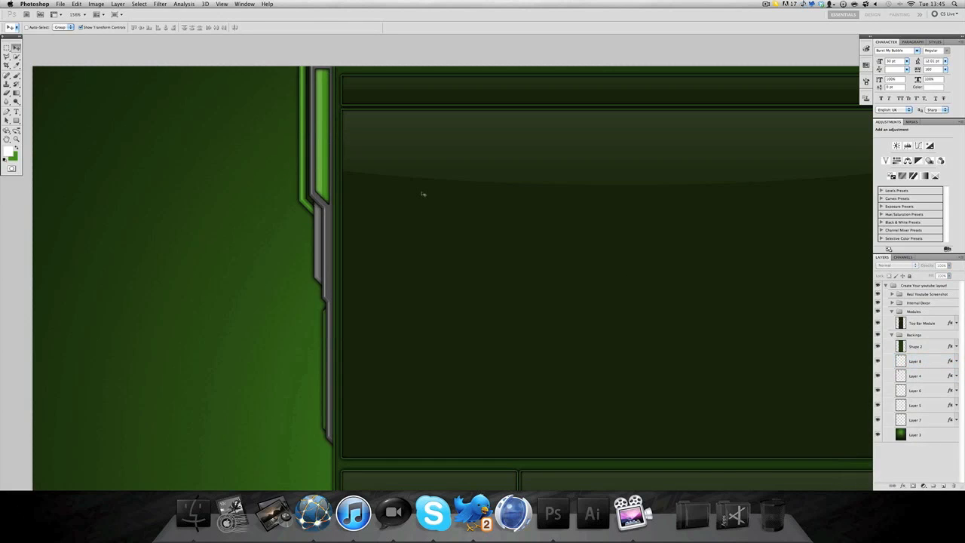
# Step: Try moving the five edge-shape layers, Layer 4 to Layer 8, away from the module panel, and undo the move
pyautogui.hscroll(3, 423, 194)
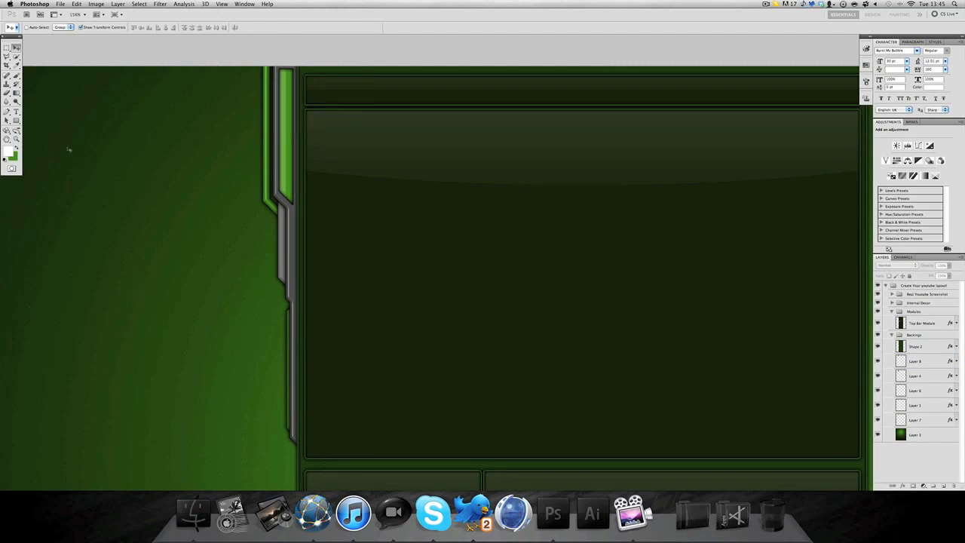
pyautogui.click(16, 138)
pyautogui.click(167, 27)
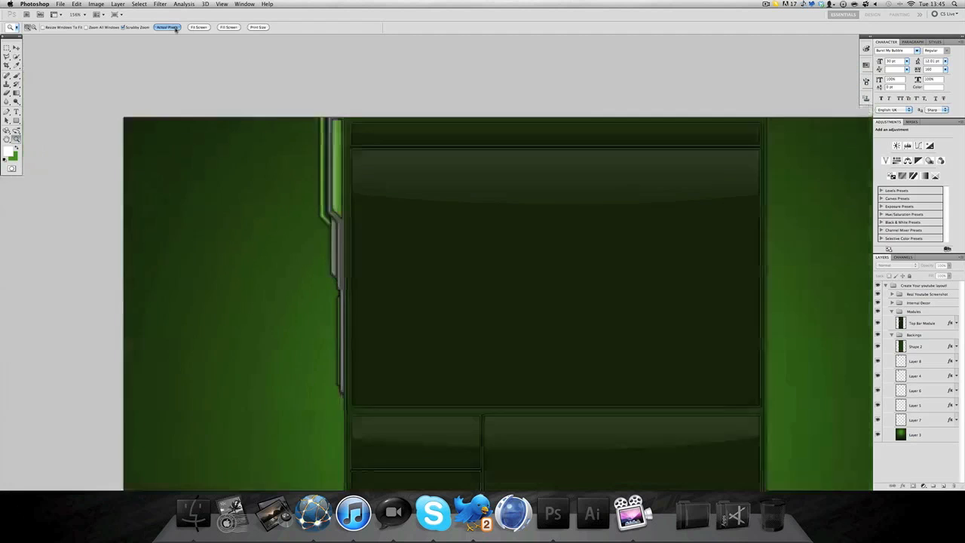
pyautogui.hscroll(10, 448, 282)
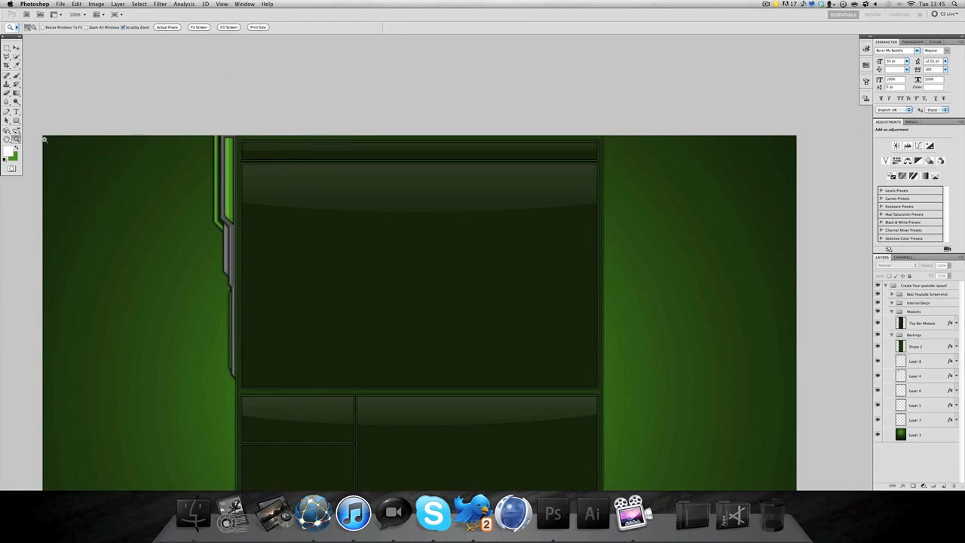
pyautogui.press('v')
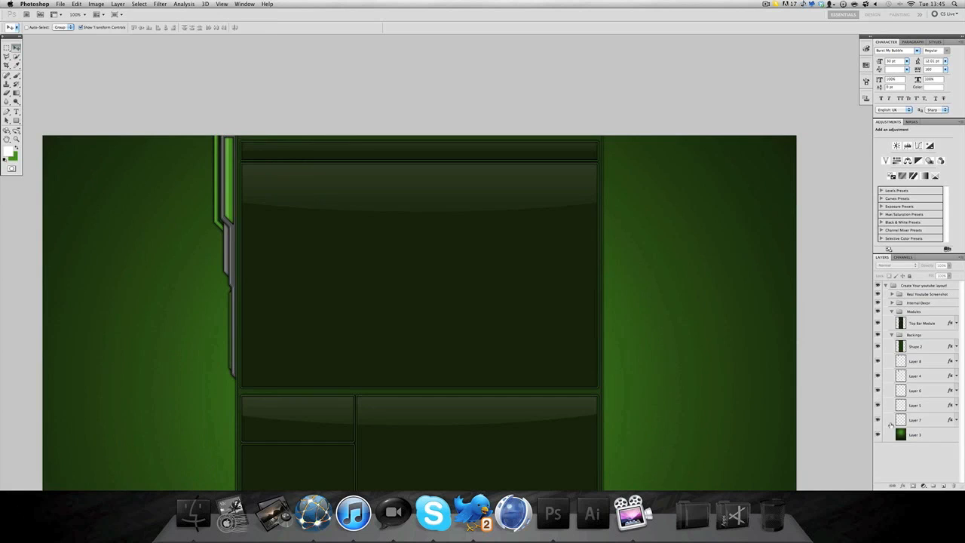
pyautogui.click(915, 420)
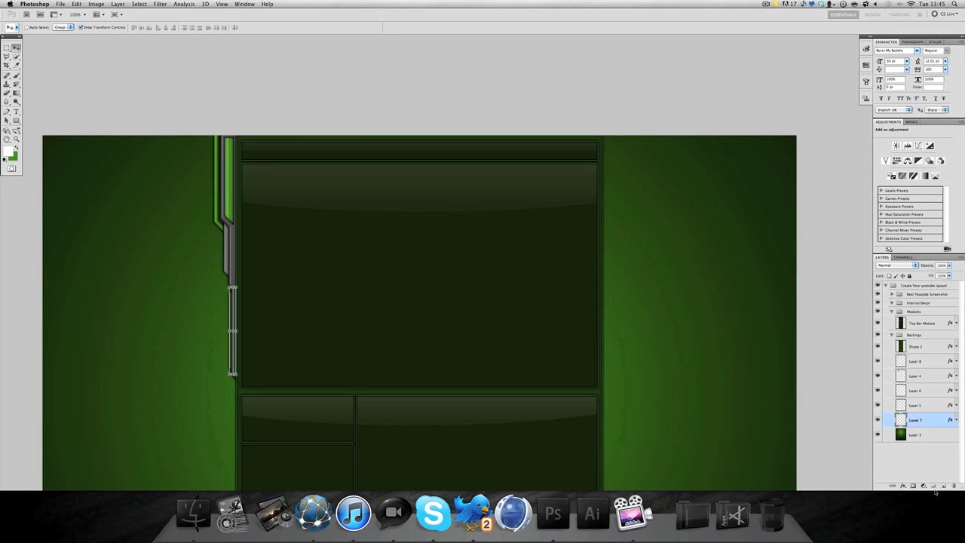
pyautogui.keyDown('shift'); pyautogui.click(916, 362); pyautogui.keyUp('shift')
pyautogui.moveTo(236, 318); pyautogui.dragTo(168, 302)
pyautogui.press('super+z')
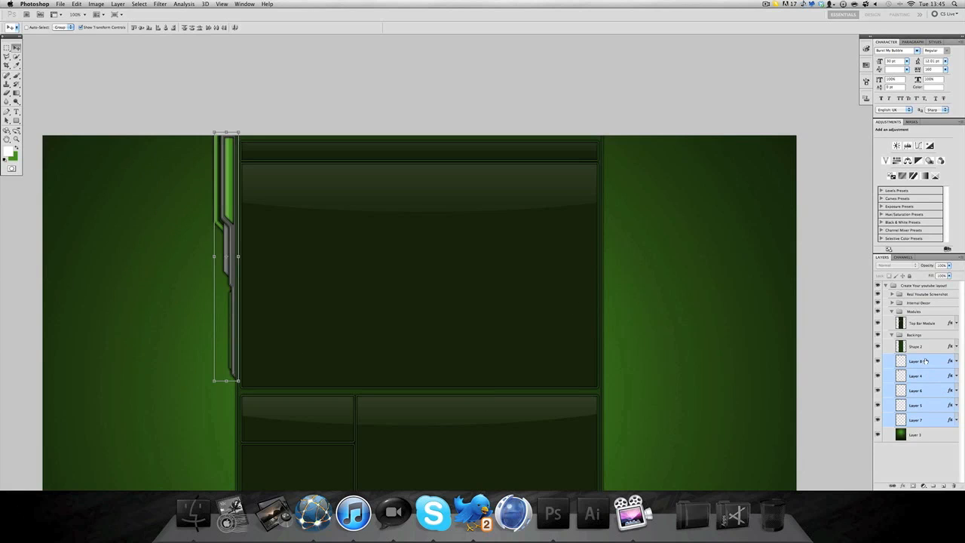
# Step: Create a layer group above Layer 8, move Layer 4 to Layer 8 into it, and name the group LOL
pyautogui.click(928, 444)
pyautogui.click(940, 364)
pyautogui.click(933, 486)
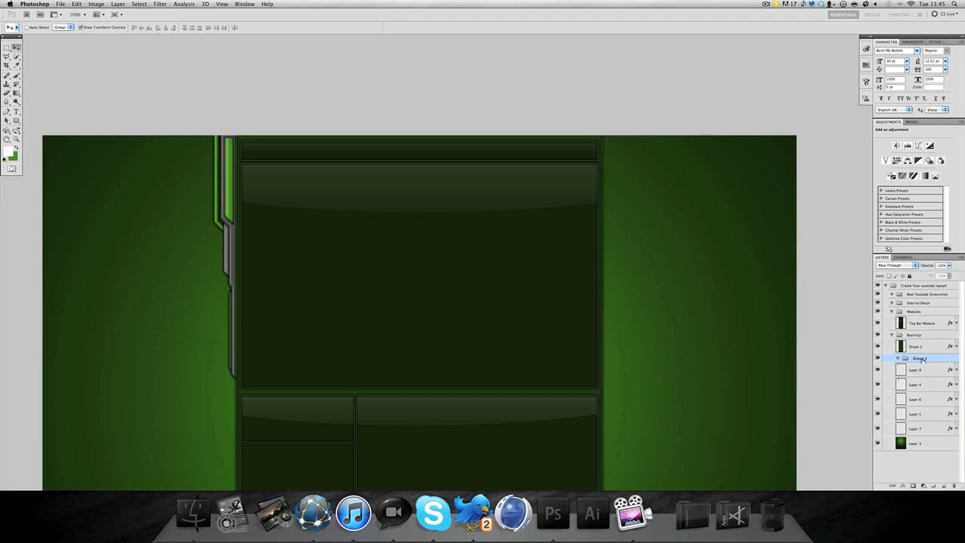
pyautogui.keyDown('shift'); pyautogui.click(915, 431); pyautogui.keyUp('shift')
pyautogui.moveTo(915, 431); pyautogui.dragTo(919, 360)
pyautogui.click(921, 359)
pyautogui.write('LOL')
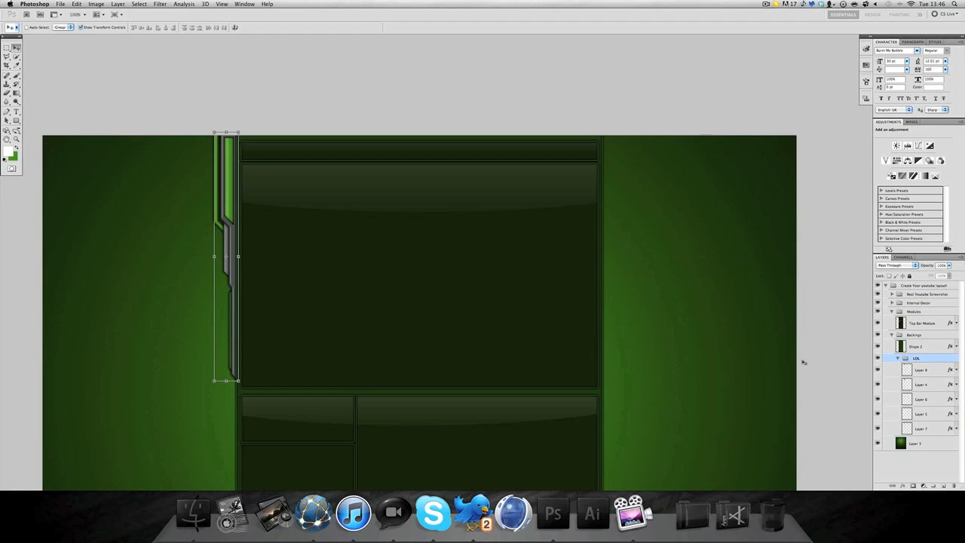
# Step: Duplicate the LOL layer group and flip the copy horizontally
pyautogui.click(897, 358)
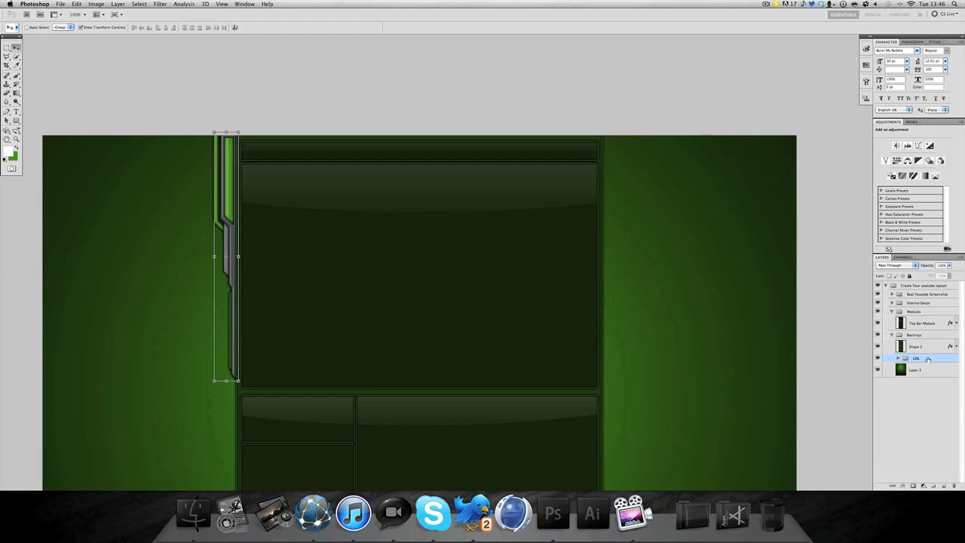
pyautogui.moveTo(923, 360); pyautogui.dragTo(943, 487)
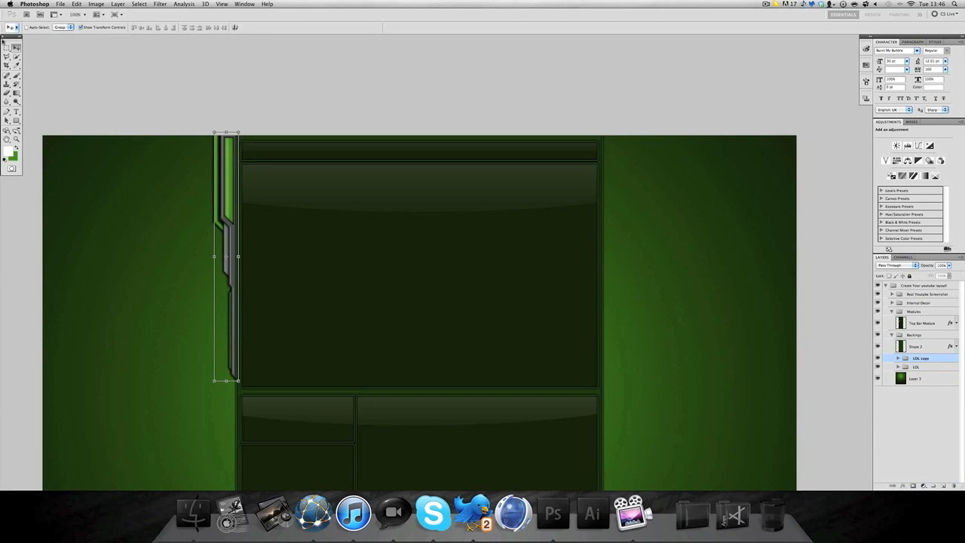
pyautogui.click(77, 4)
pyautogui.moveTo(151, 170)
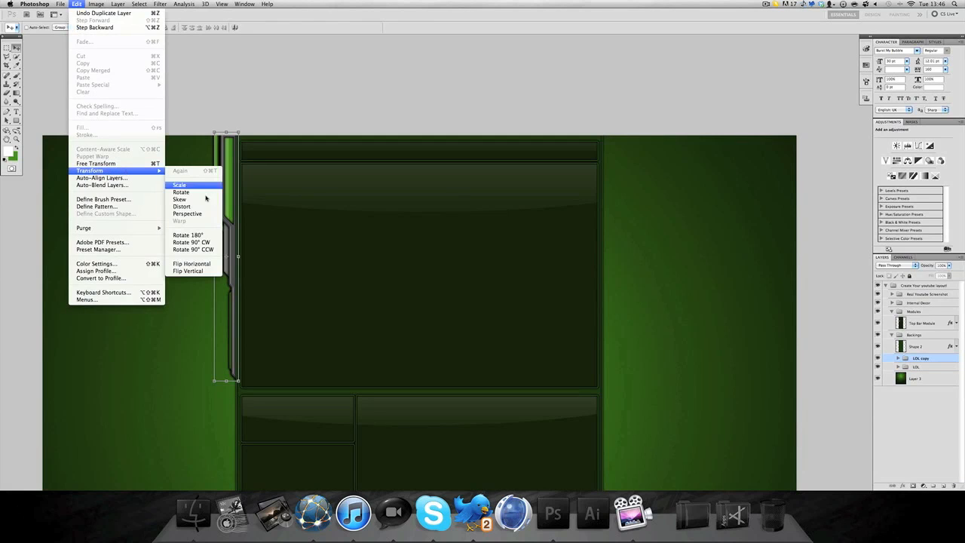
pyautogui.click(188, 270)
pyautogui.click(215, 255)
# Step: Move the flipped LOL copy against the module panel's opposite side edge, nudge it into alignment, apply the transform and deselect the group
pyautogui.moveTo(301, 253); pyautogui.dragTo(532, 249)
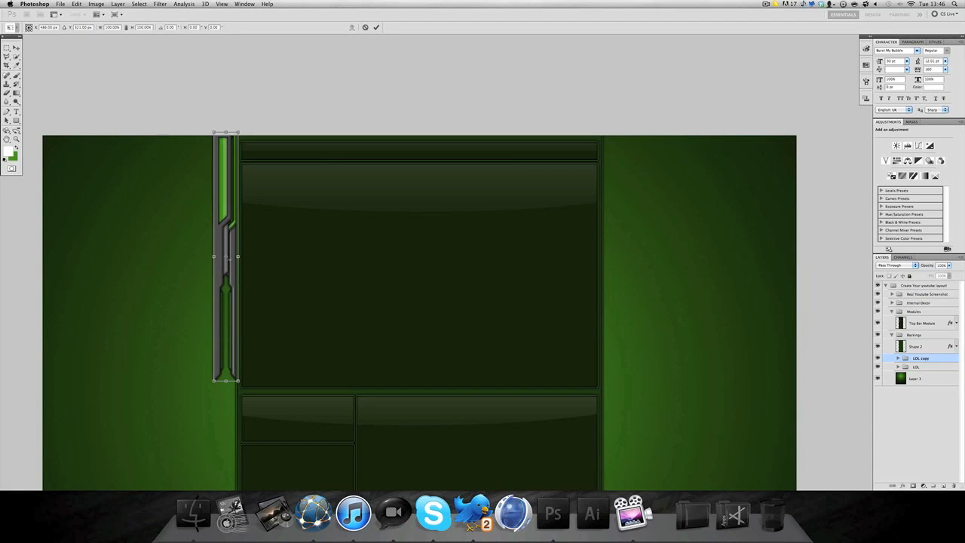
pyautogui.moveTo(212, 244); pyautogui.dragTo(614, 249)
pyautogui.press('Left')
pyautogui.press('Left')
pyautogui.press('Left')
pyautogui.press('Left')
pyautogui.press('Left')
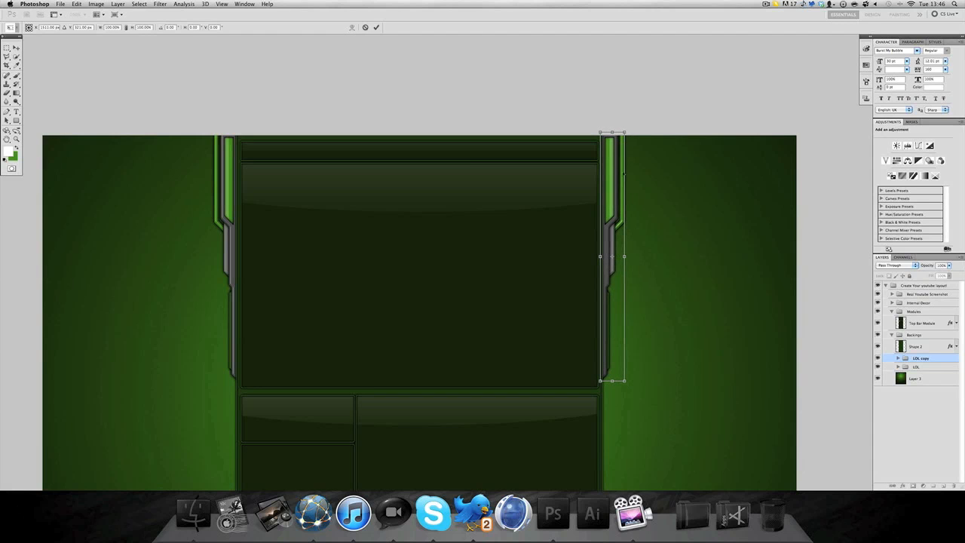
pyautogui.press('Return')
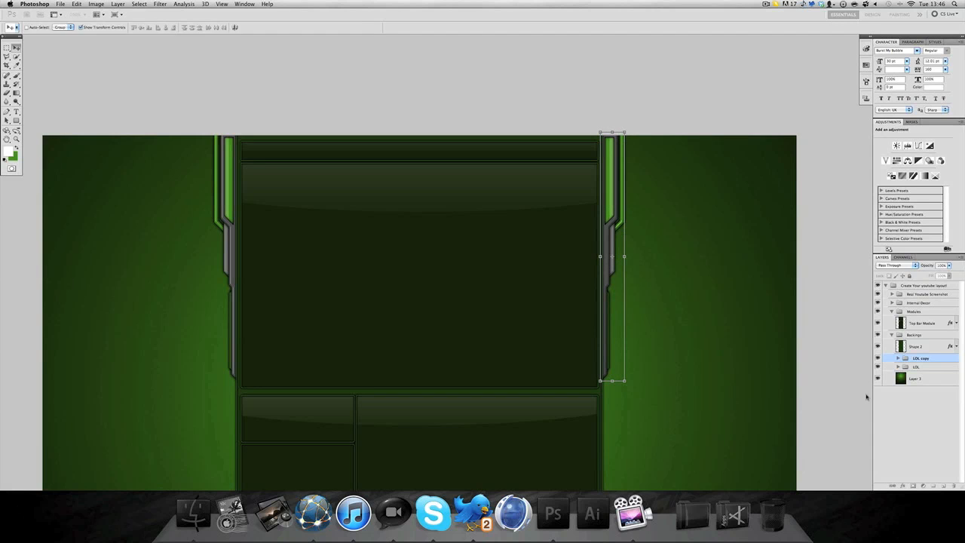
pyautogui.click(907, 409)
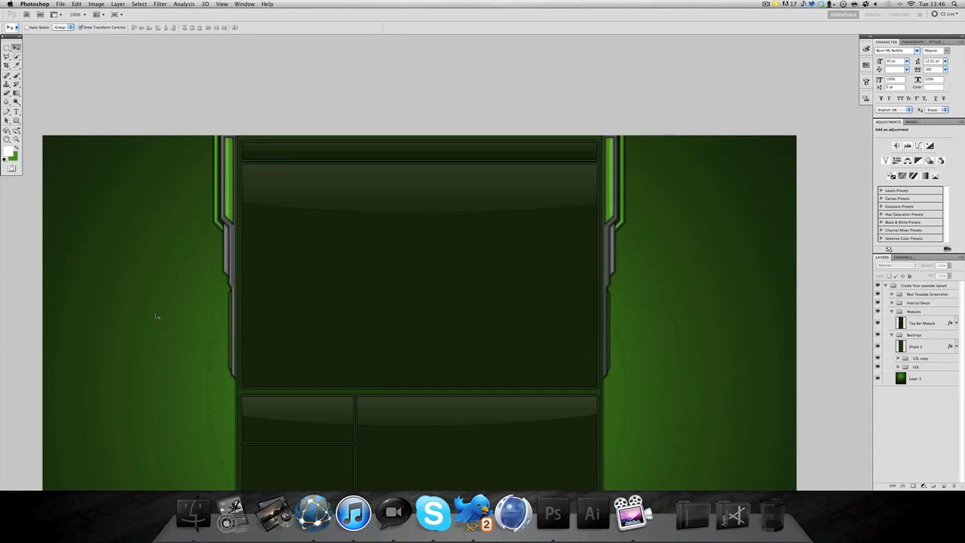
# Step: Expand the LOL copy group and compare the bevel lighting on its edge shapes with the original ones up close
pyautogui.click(896, 357)
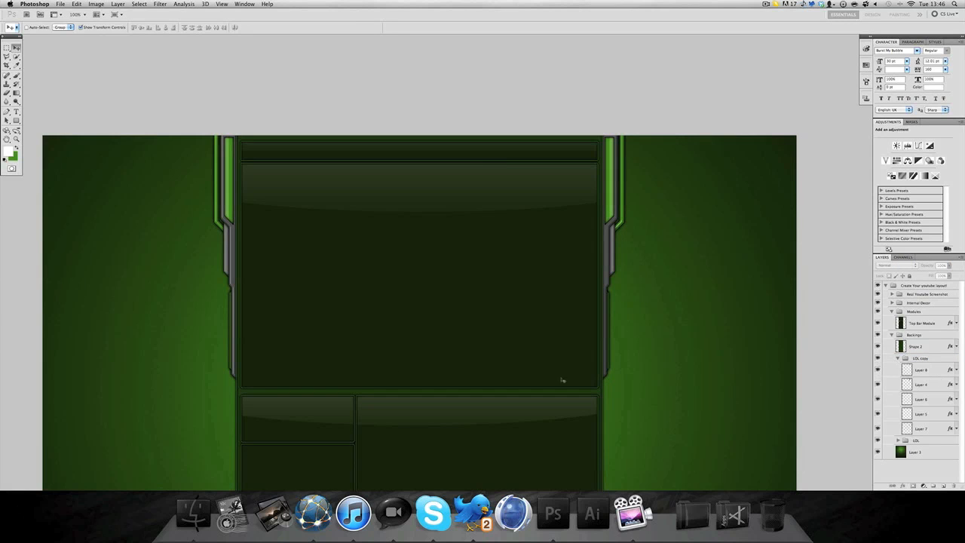
pyautogui.click(16, 139)
pyautogui.moveTo(589, 212); pyautogui.dragTo(656, 227)
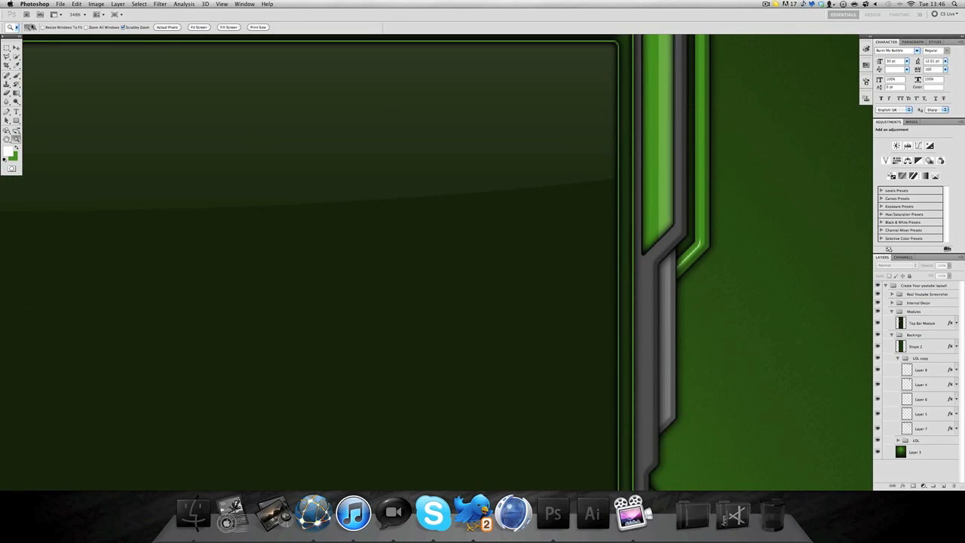
pyautogui.scroll(-10, 618, 195)
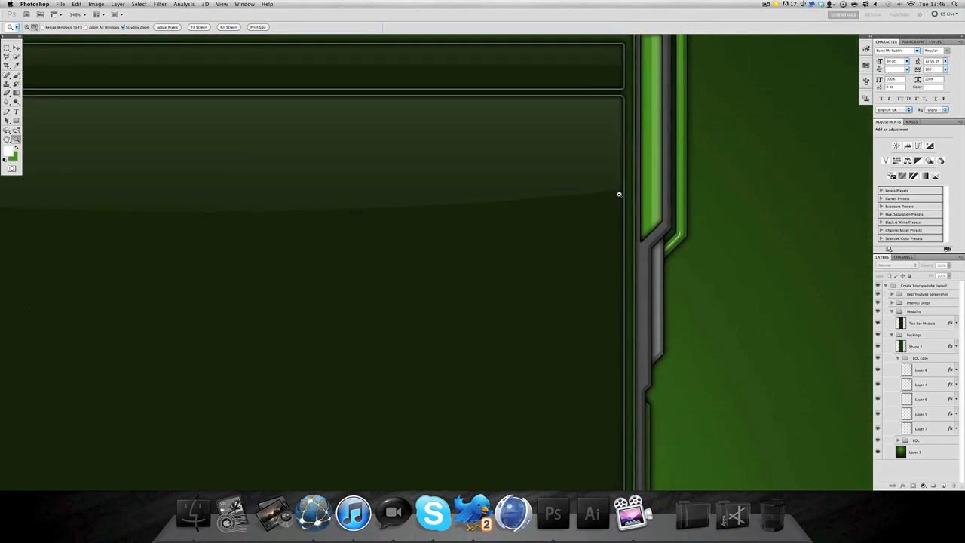
pyautogui.scroll(-2, 667, 195)
pyautogui.hscroll(-10, 650, 189)
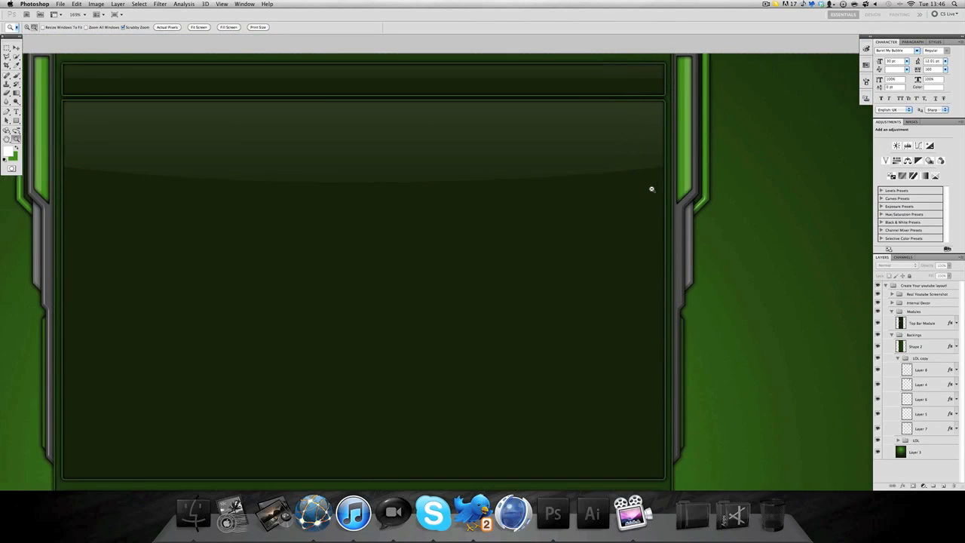
pyautogui.hscroll(8, 218, 226)
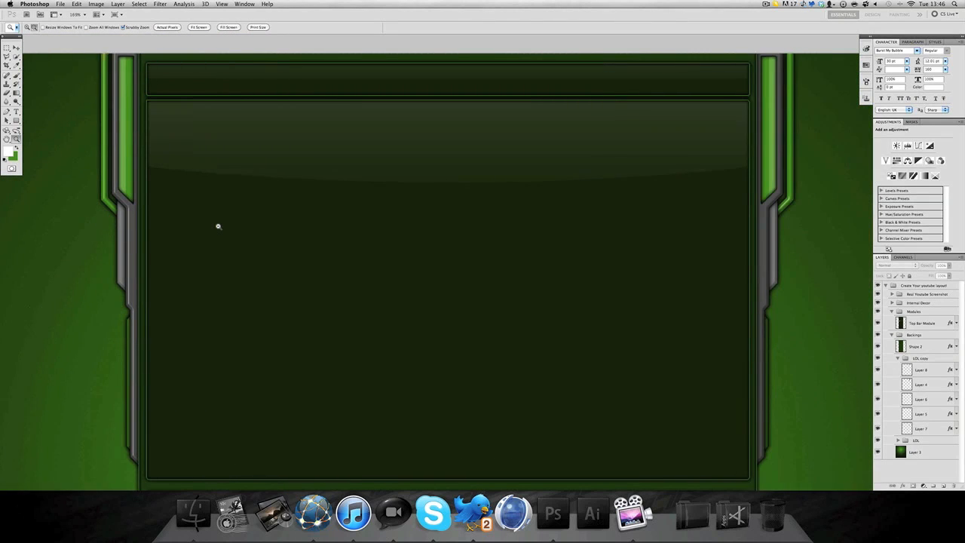
pyautogui.click(15, 48)
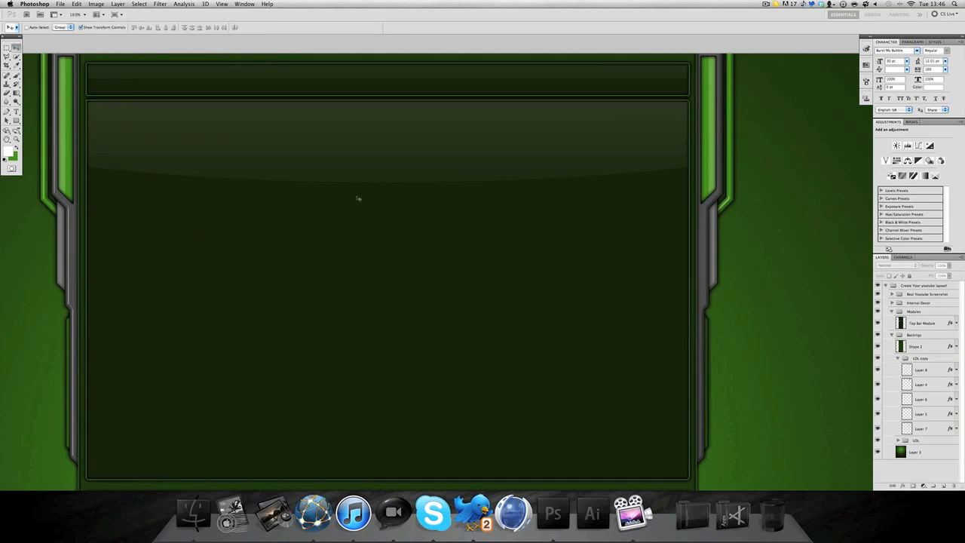
# Step: Turn off Use Global Light in the Bevel and Emboss of LOL copy's Layer 4 and adjust its shading angle to suit the mirrored side
pyautogui.click(948, 384)
pyautogui.doubleClick(948, 385)
pyautogui.click(497, 263)
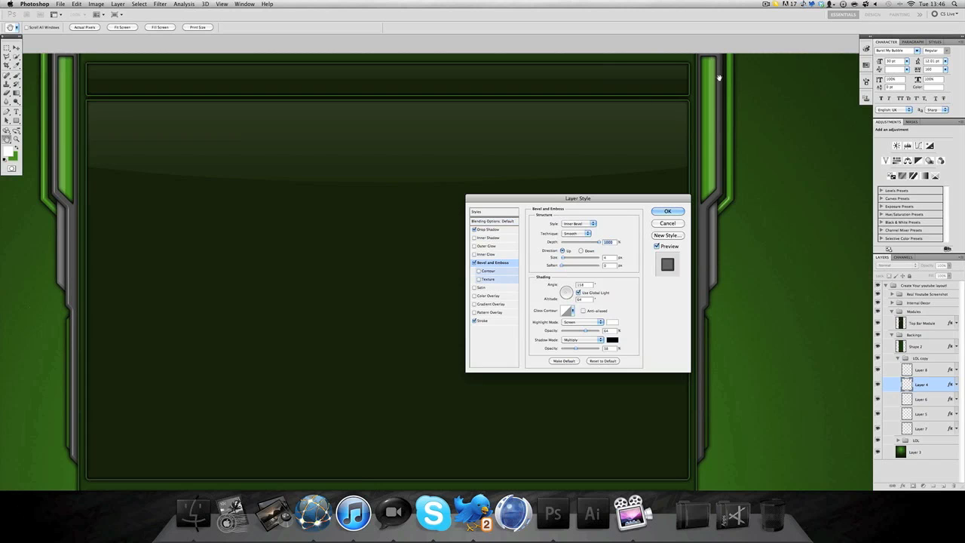
pyautogui.click(578, 292)
pyautogui.click(568, 294)
pyautogui.click(568, 294)
pyautogui.click(568, 295)
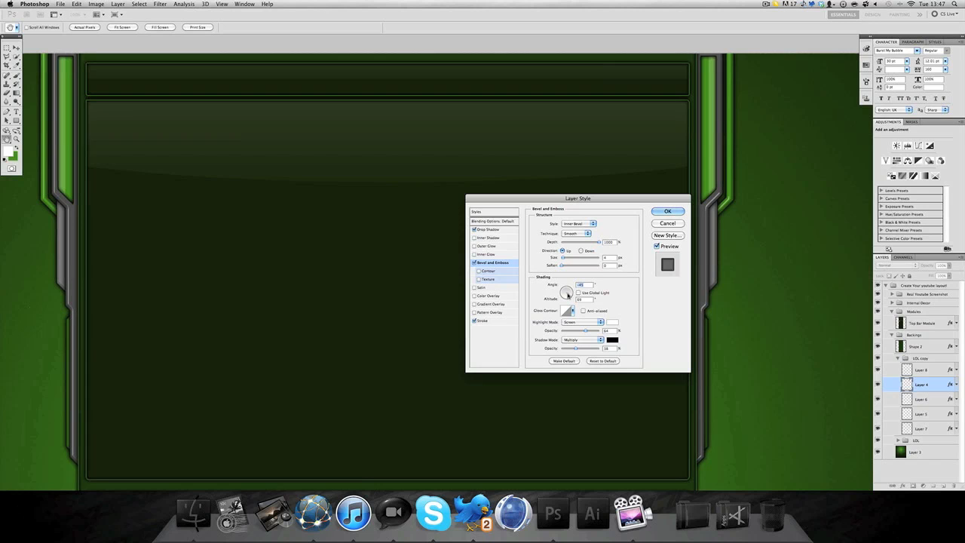
pyautogui.click(568, 294)
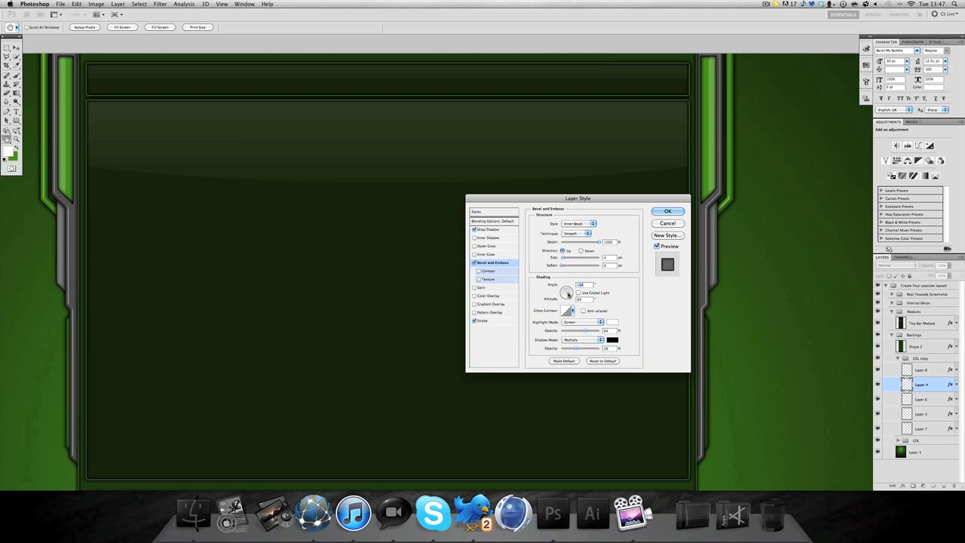
pyautogui.click(667, 211)
pyautogui.press('v')
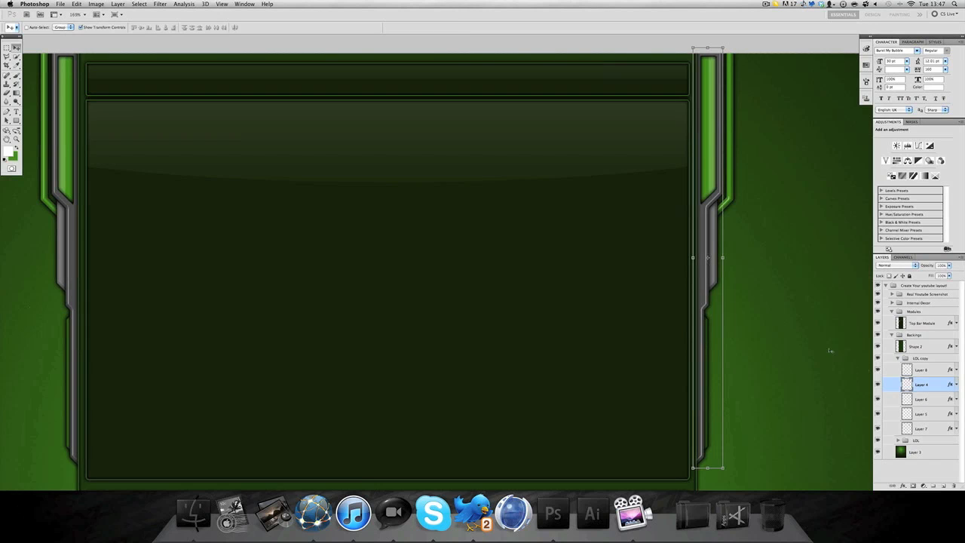
# Step: Copy Layer 4's layer style and paste it onto Layers 4, 5, 6 and 7 in the LOL copy group
pyautogui.rightClick(941, 383)
pyautogui.click(920, 443)
pyautogui.keyDown('shift'); pyautogui.click(925, 428); pyautogui.keyUp('shift')
pyautogui.rightClick(926, 428)
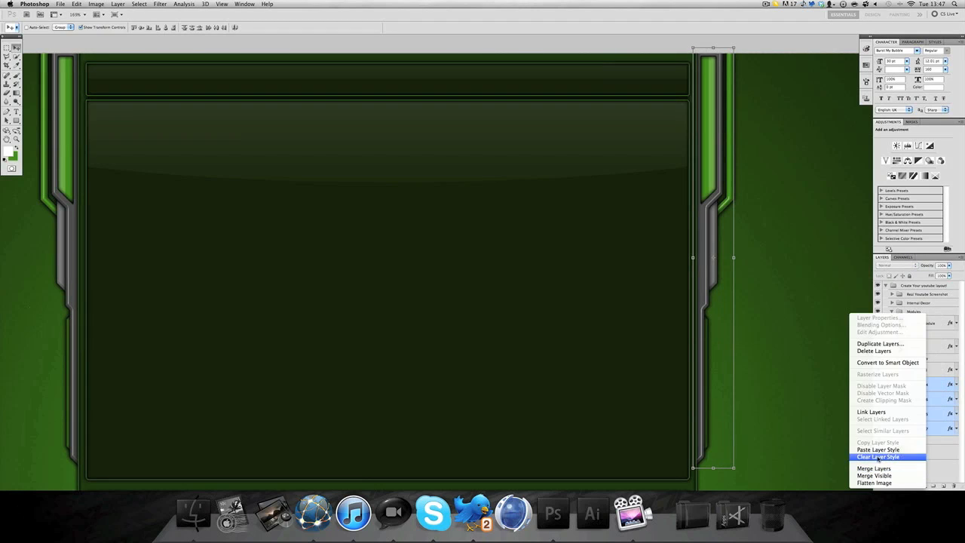
pyautogui.click(879, 450)
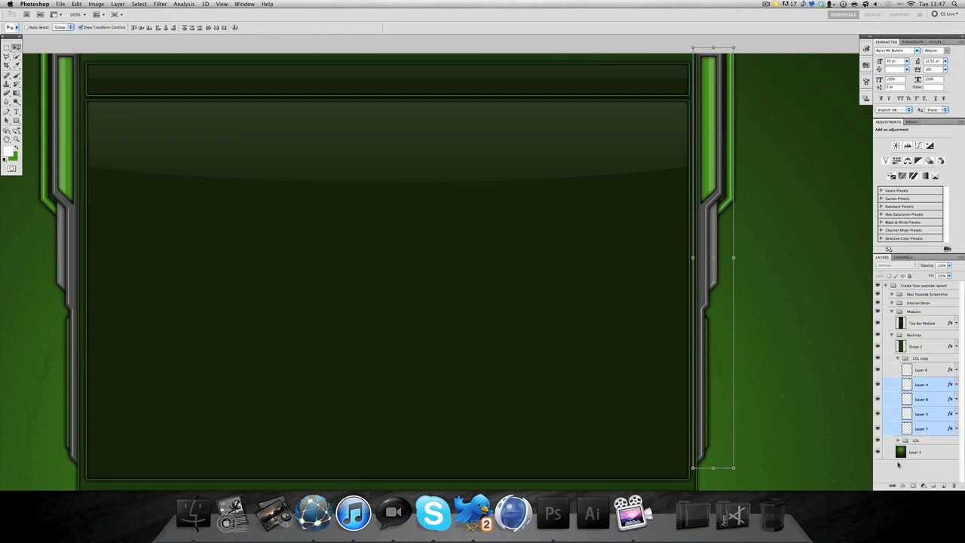
# Step: Deselect the layers and check the symmetry of both edge decorations and the overall layout at actual pixel size
pyautogui.hscroll(-2, 770, 352)
pyautogui.hscroll(-5, 770, 352)
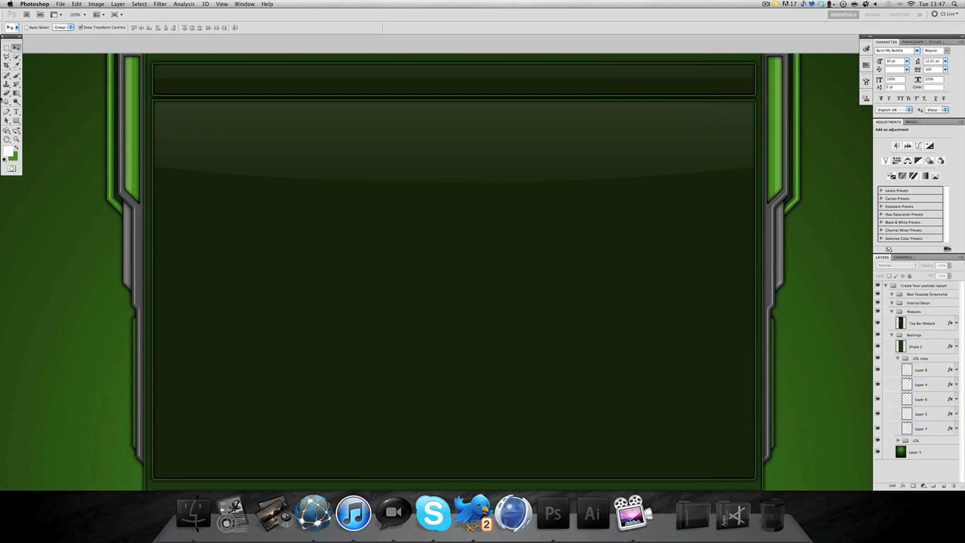
pyautogui.click(16, 139)
pyautogui.click(167, 27)
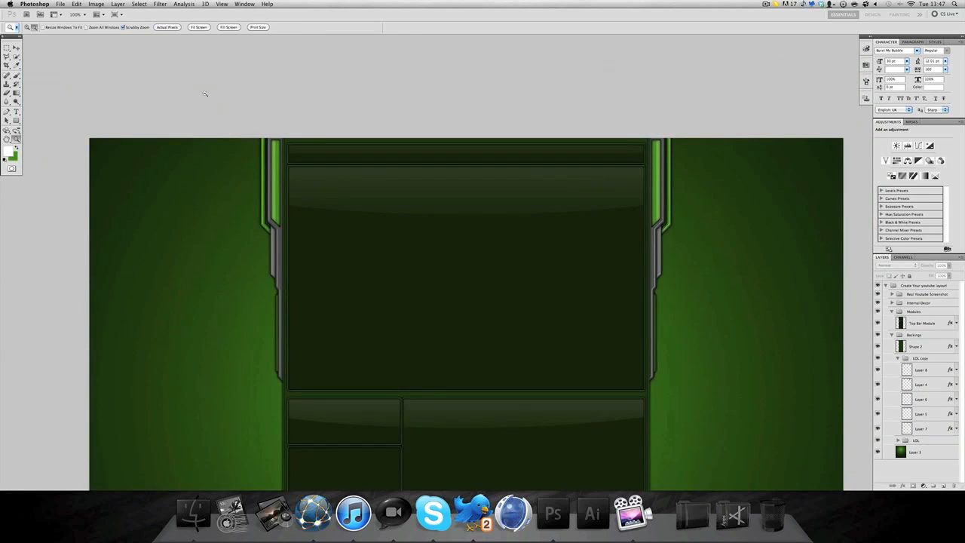
pyautogui.scroll(-1, 205, 93)
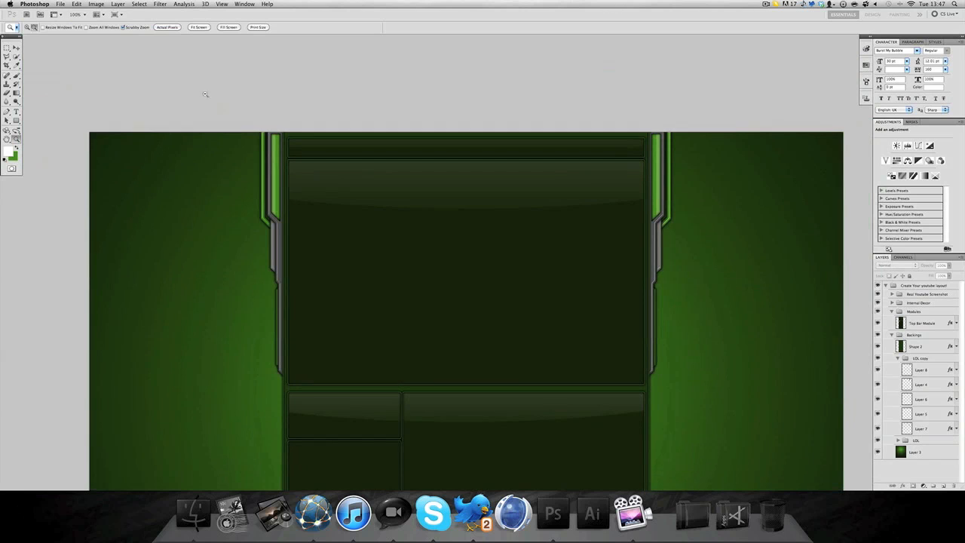
pyautogui.hscroll(3, 234, 102)
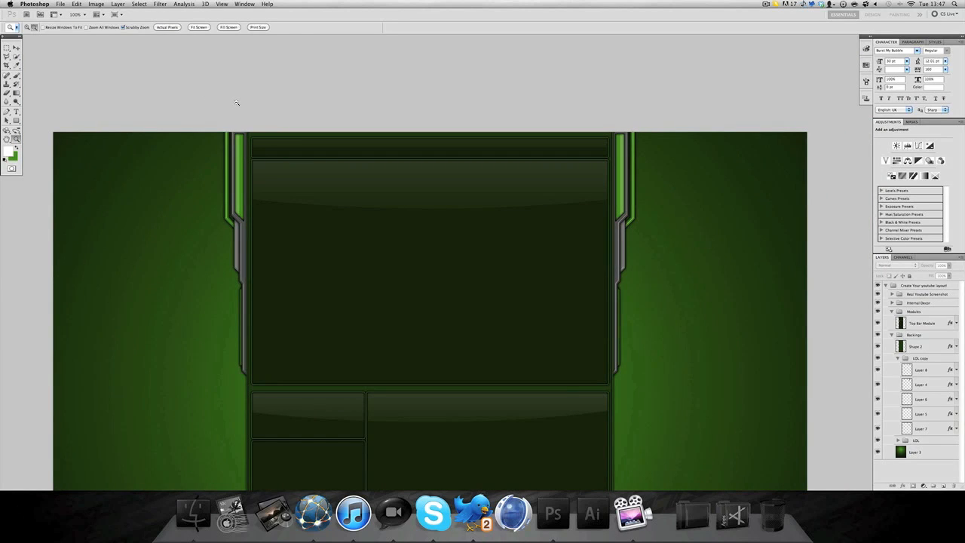
pyautogui.scroll(-6, 236, 102)
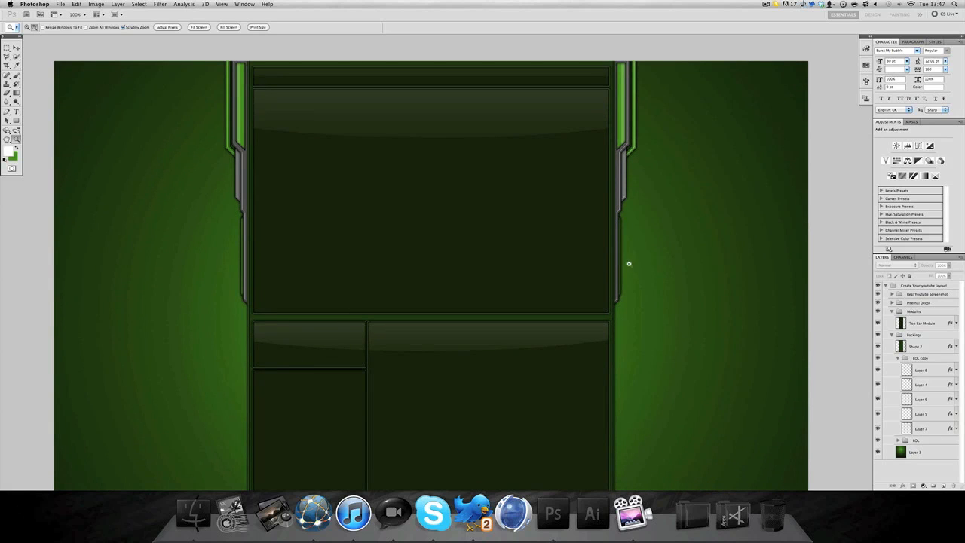
pyautogui.press('v')
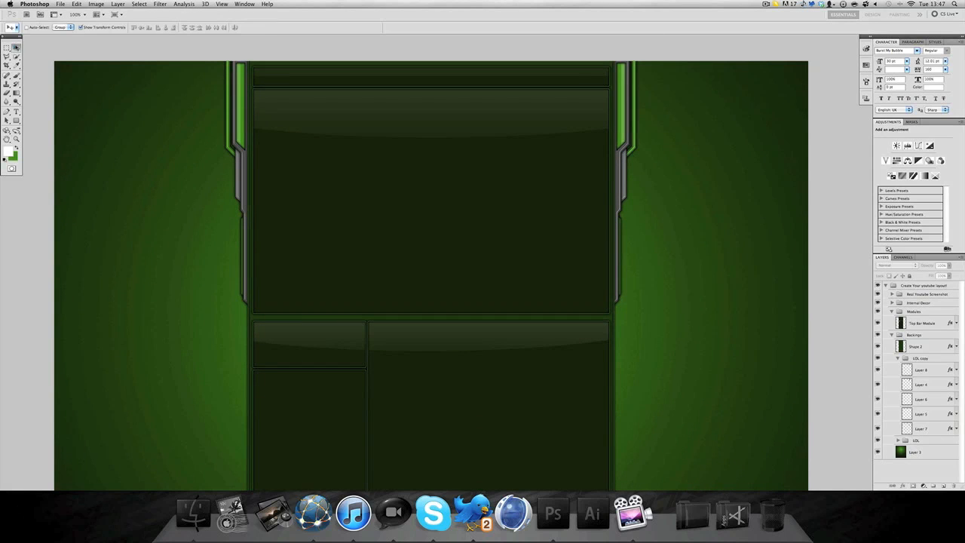
pyautogui.hscroll(-2, 162, 119)
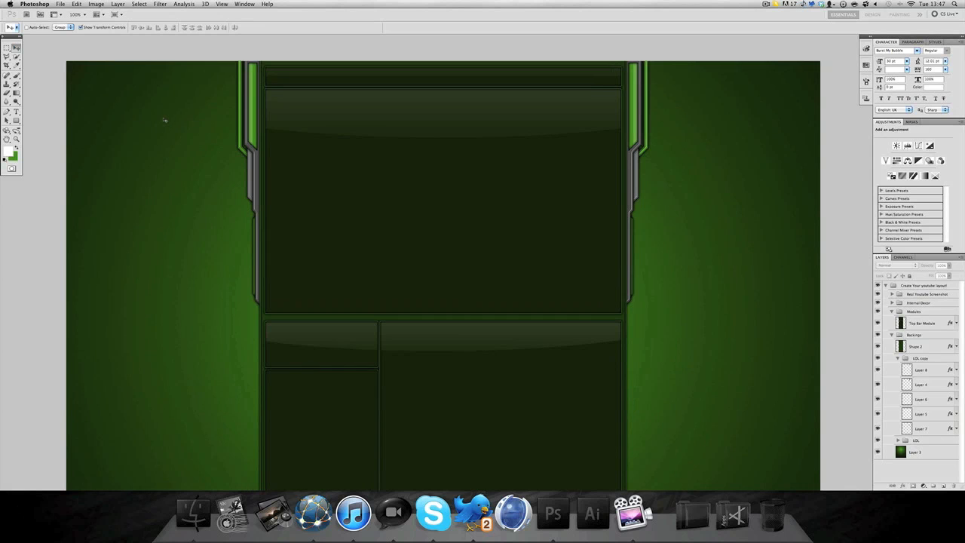